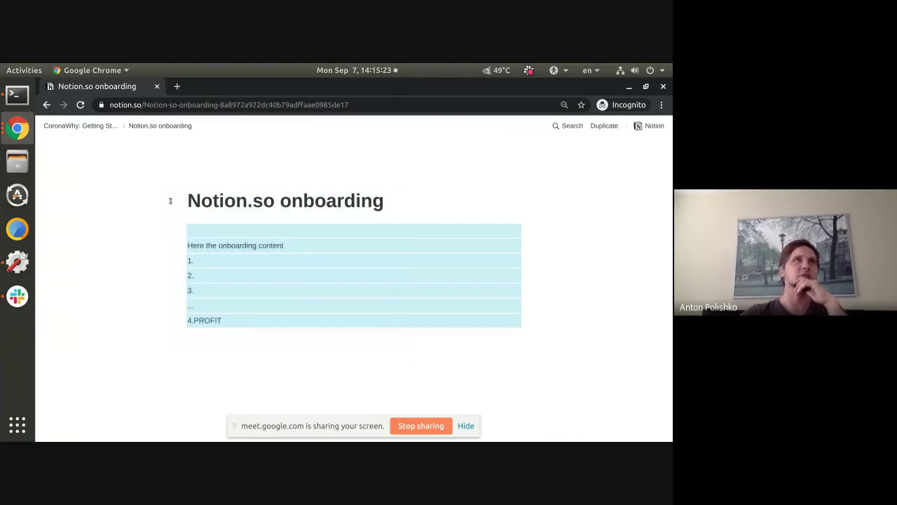
# Go up to the CoronaWhy: Getting Started Guide page, and switch to the browser window with the Meet call.
pyautogui.click(105, 127)
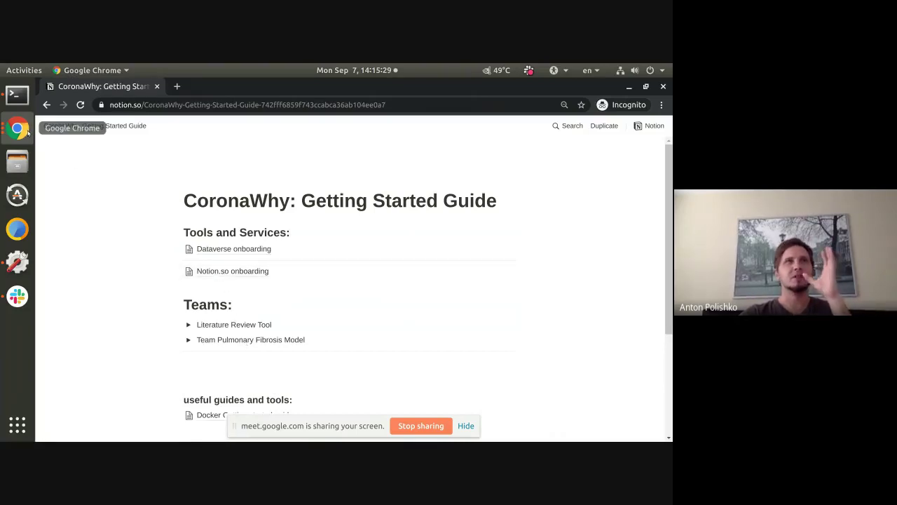
pyautogui.click(27, 132)
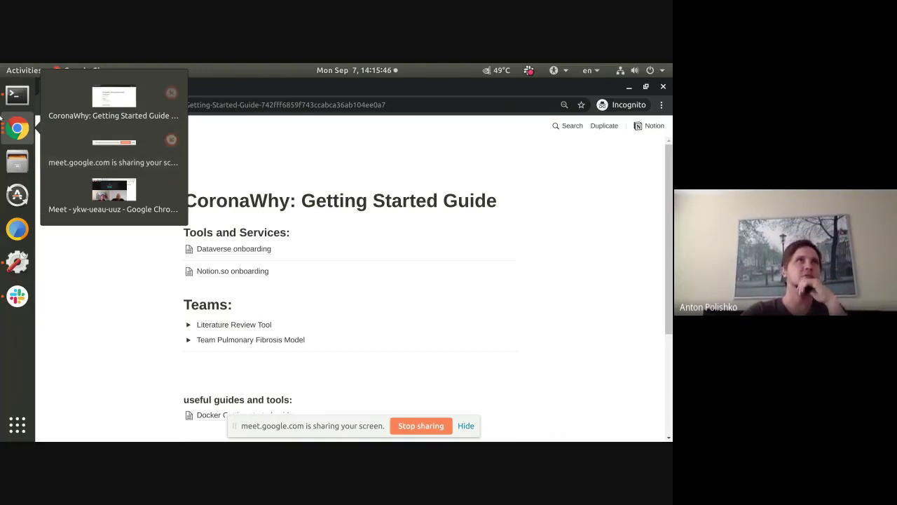
pyautogui.click(8, 129)
pyautogui.click(9, 129)
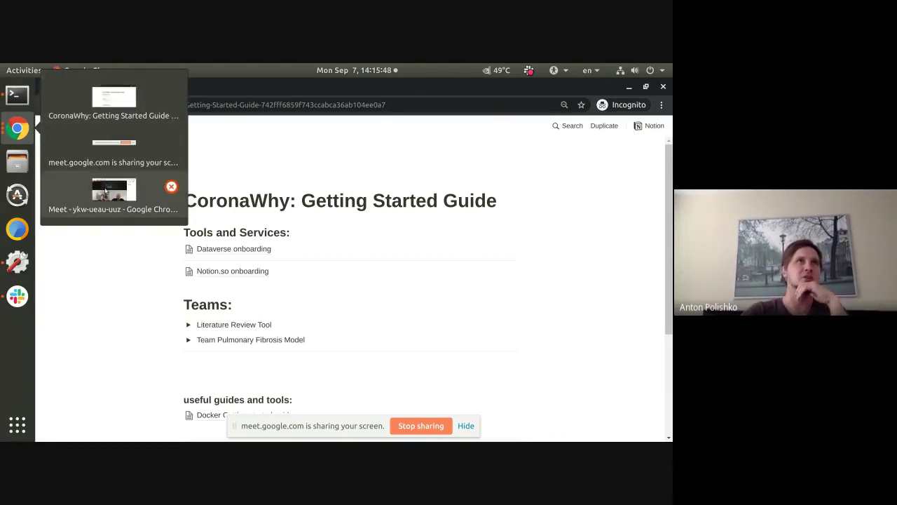
pyautogui.click(106, 93)
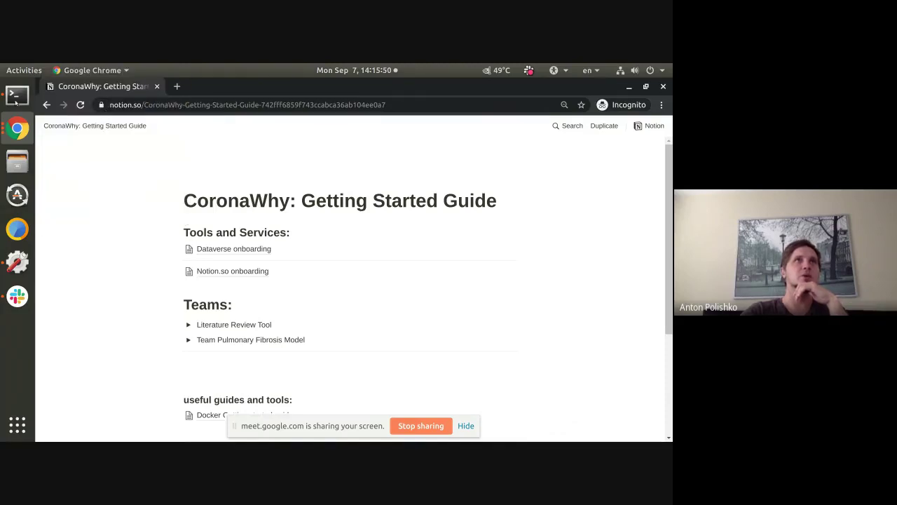
pyautogui.click(8, 125)
pyautogui.click(112, 188)
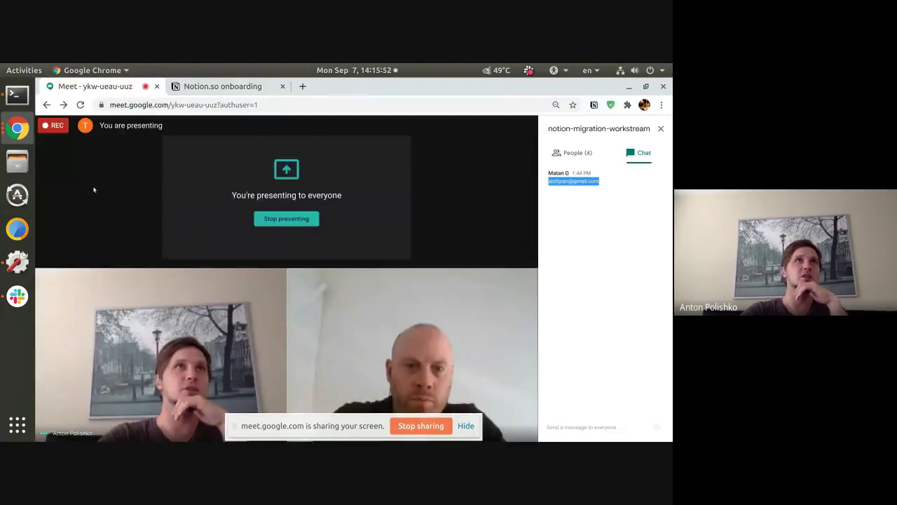
# Switch to the workspace's Notion.so onboarding page and follow its Home Base link, testing the backlink between the two pages.
pyautogui.click(210, 85)
pyautogui.click(386, 336)
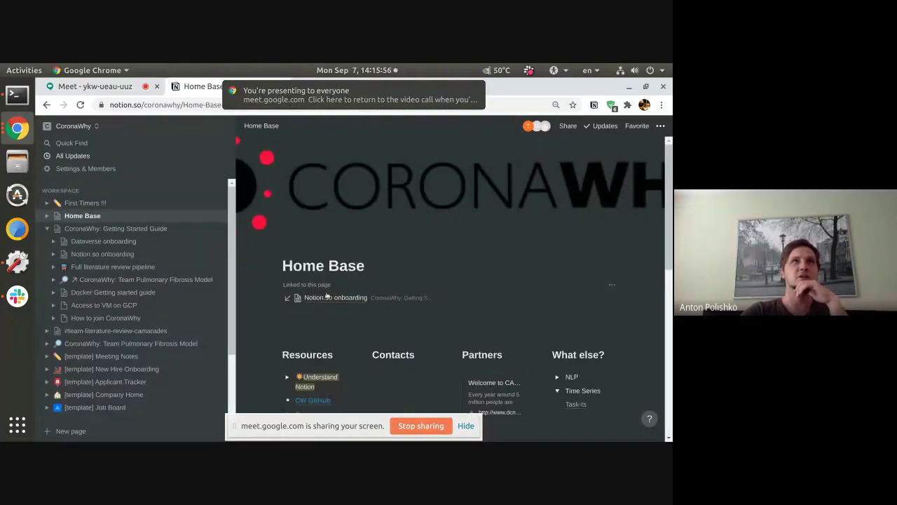
pyautogui.click(326, 297)
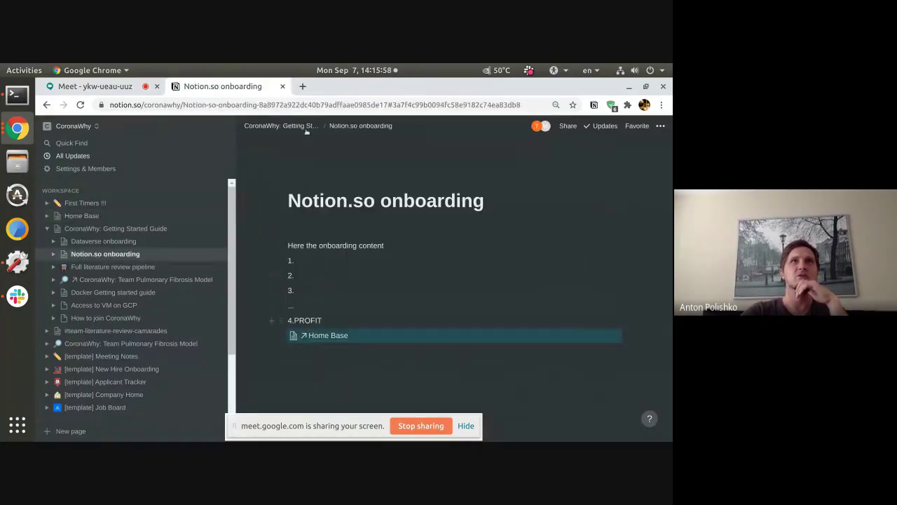
pyautogui.click(323, 335)
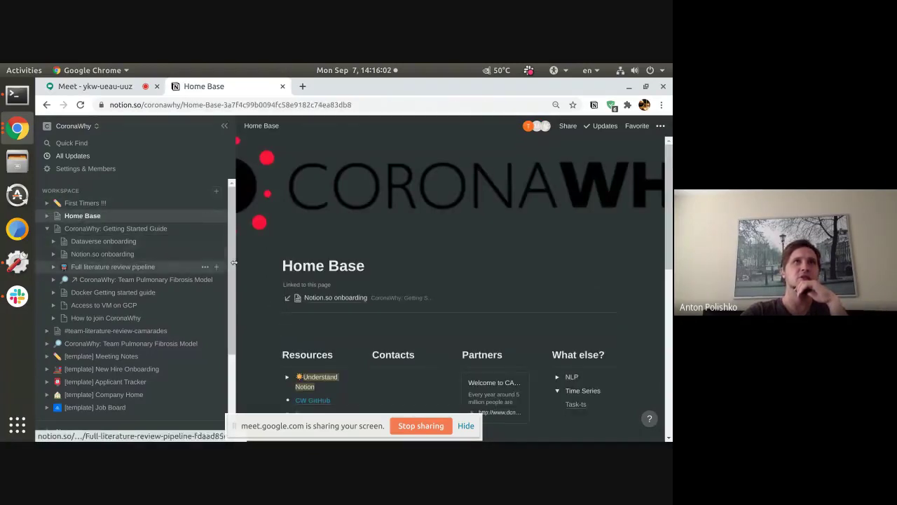
# Narrow the workspace sidebar and open the Sep 3, 2020 Daily General entry from the Meetings table on Home Base.
pyautogui.moveTo(233, 262); pyautogui.dragTo(168, 262)
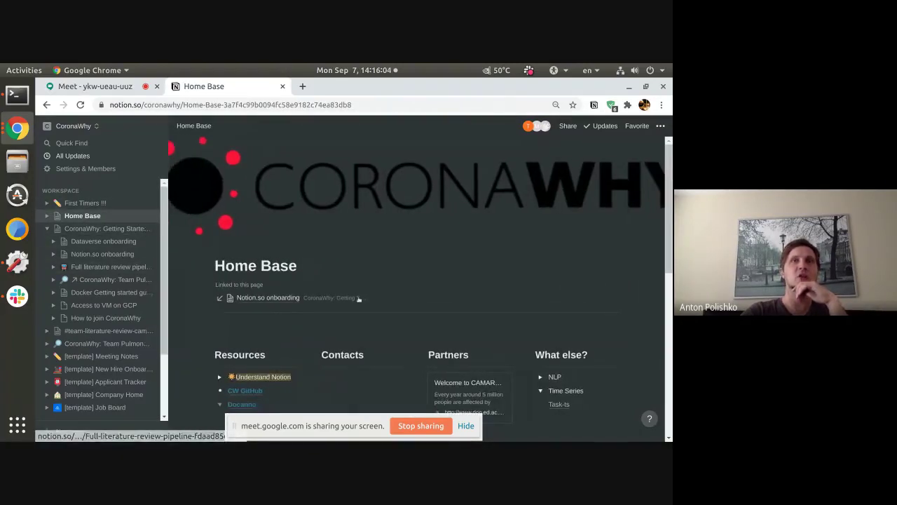
pyautogui.scroll(-5, 359, 299)
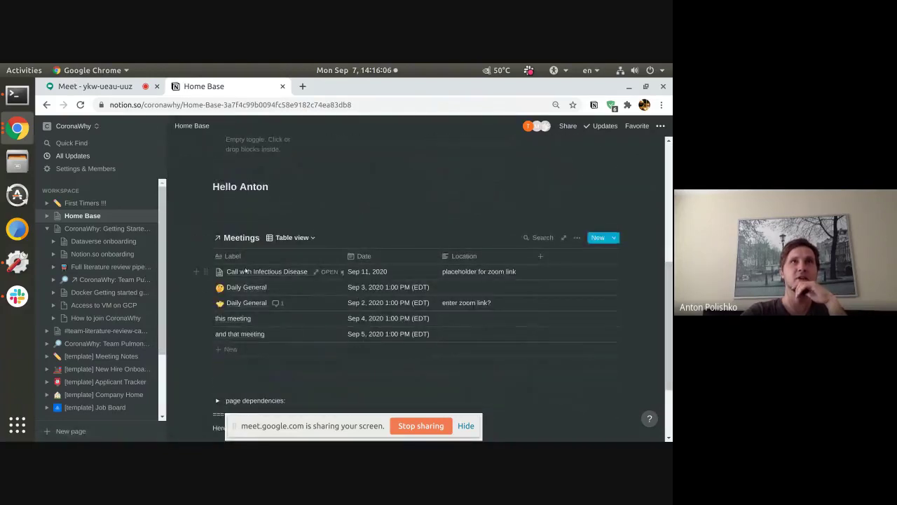
pyautogui.click(317, 288)
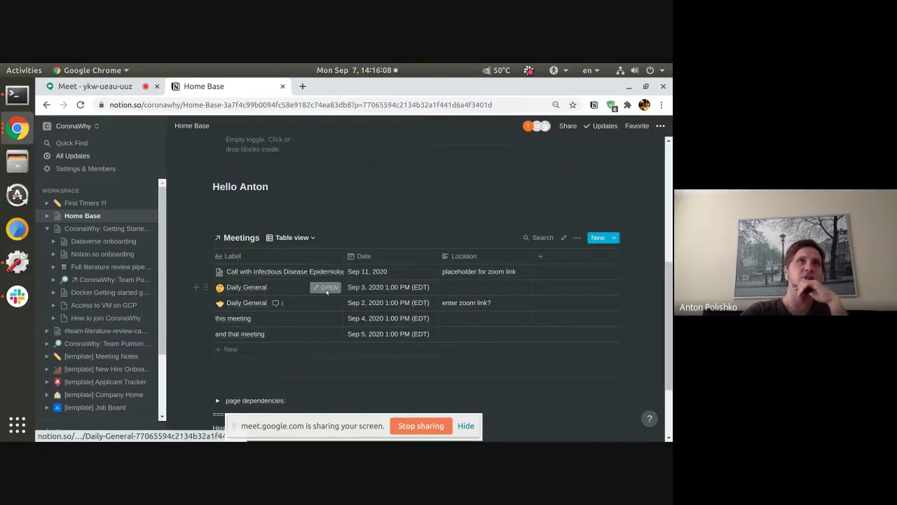
# Review the Daily General meeting page from the agenda through Notes to the Action Items / Deliverables table.
pyautogui.scroll(-3, 245, 309)
pyautogui.scroll(-2, 290, 370)
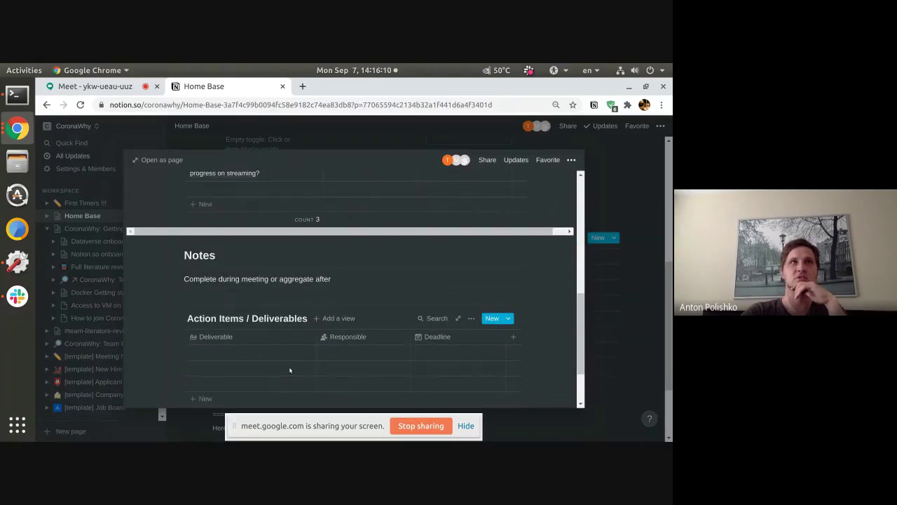
pyautogui.scroll(-1, 289, 369)
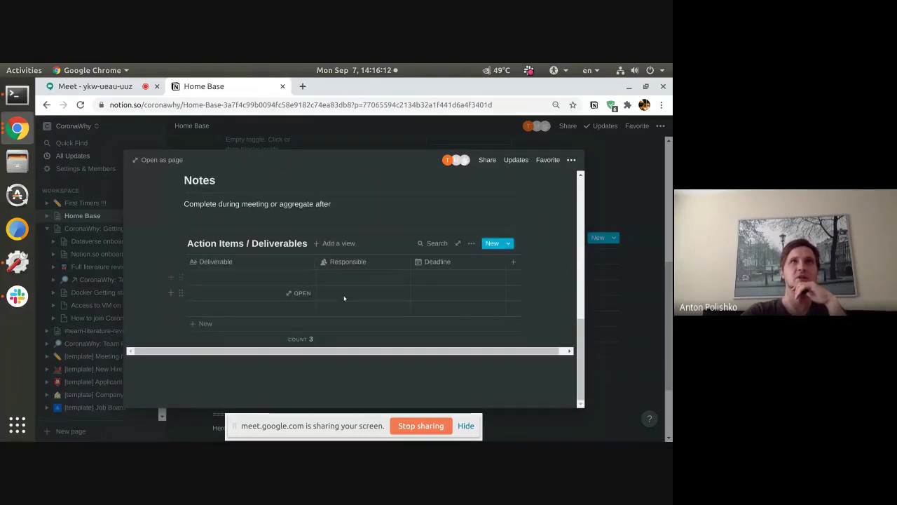
pyautogui.scroll(5, 343, 298)
pyautogui.scroll(-4, 340, 297)
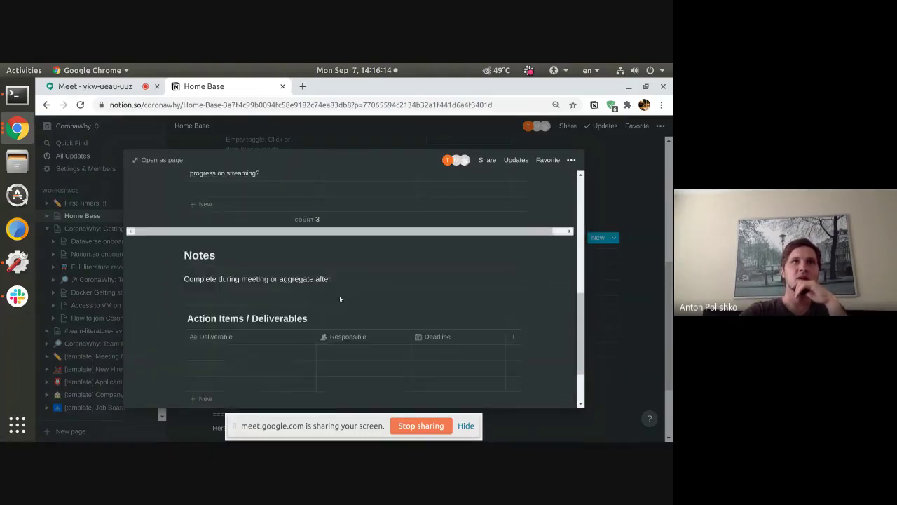
pyautogui.scroll(-1, 340, 299)
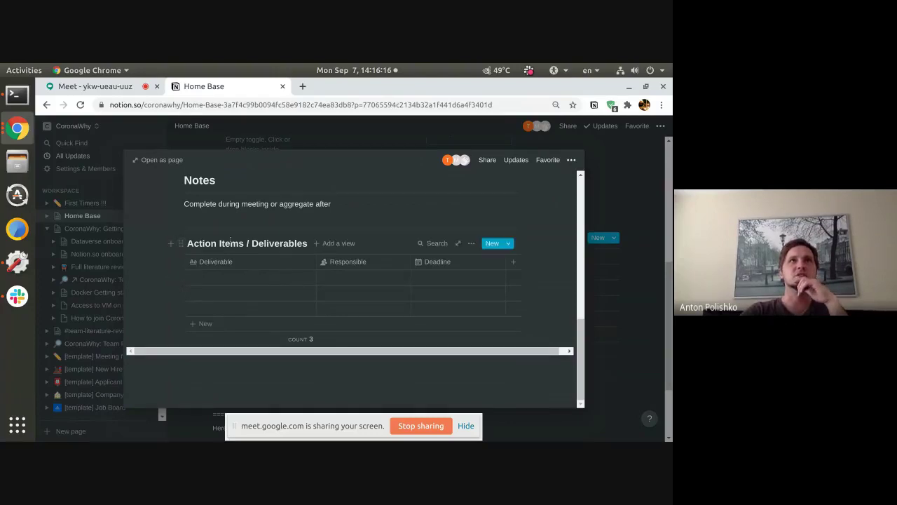
# Examine the block actions and database options available for the Action Items / Deliverables table.
pyautogui.click(182, 244)
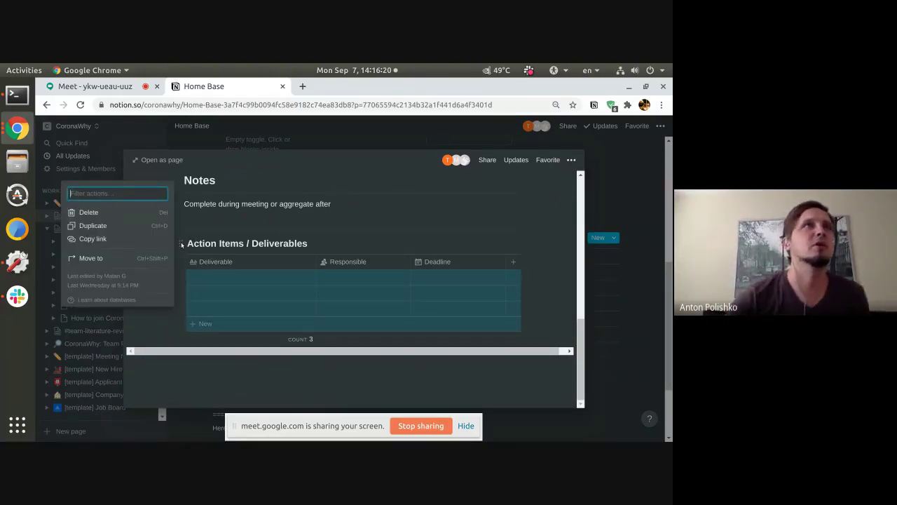
pyautogui.press('Escape')
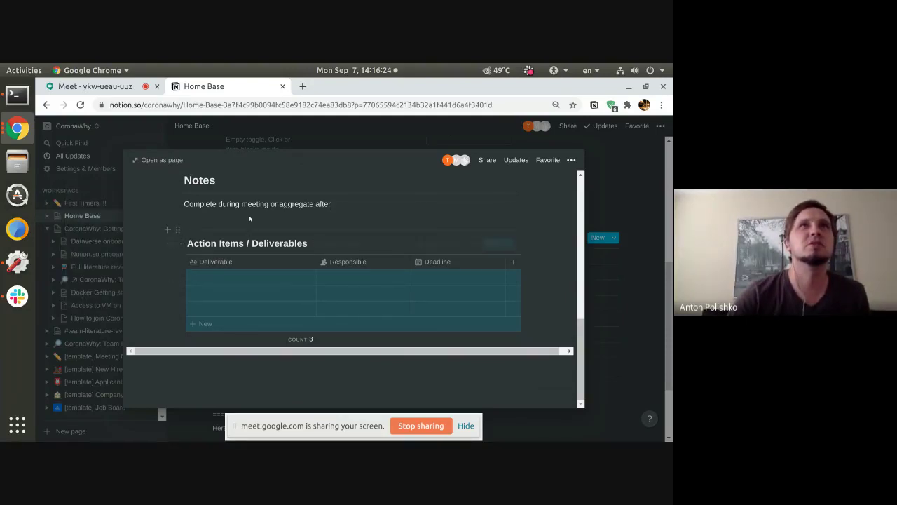
pyautogui.scroll(3, 252, 221)
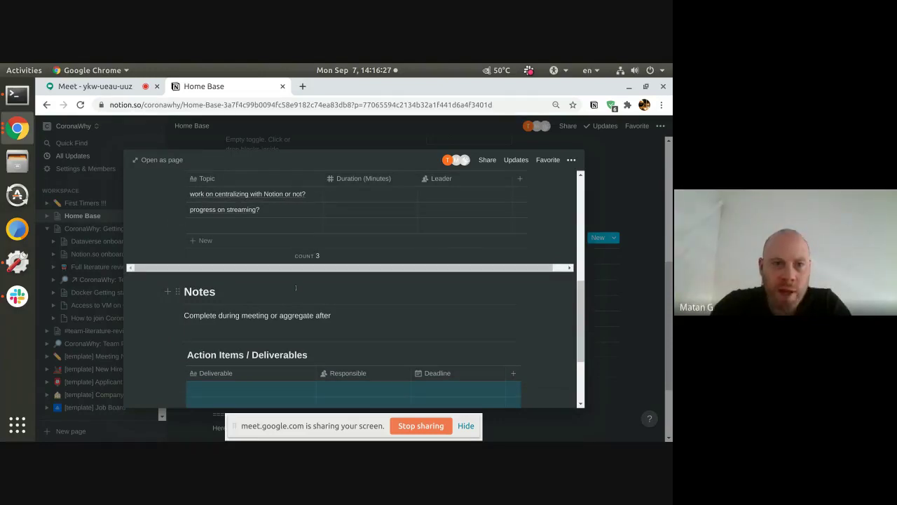
pyautogui.scroll(-2, 281, 308)
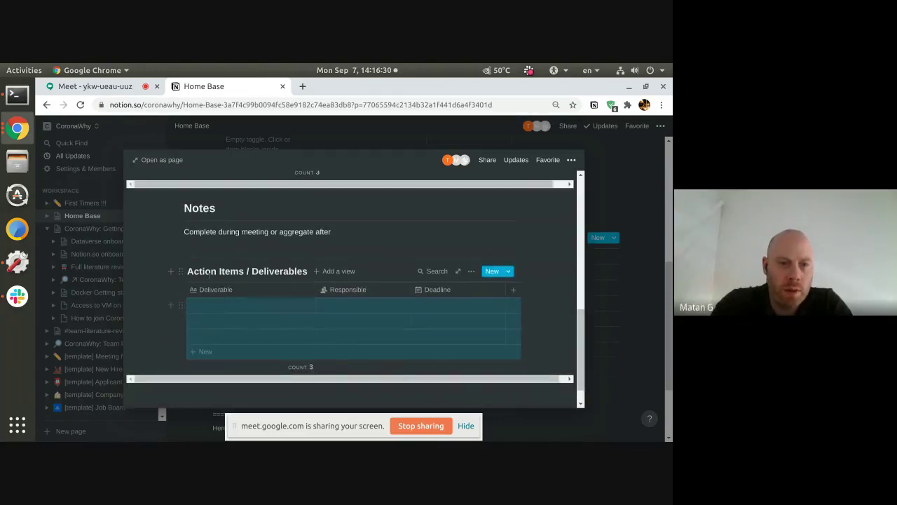
pyautogui.click(180, 272)
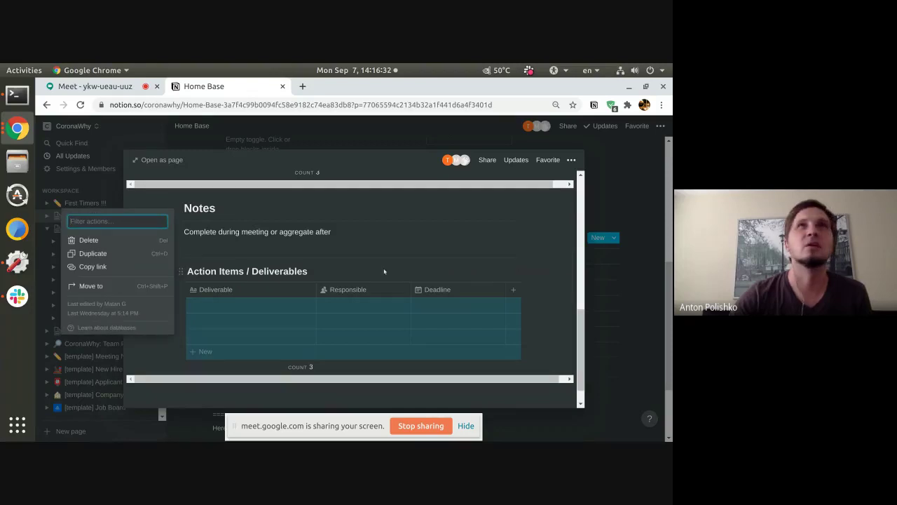
pyautogui.press('Escape')
pyautogui.press('Escape')
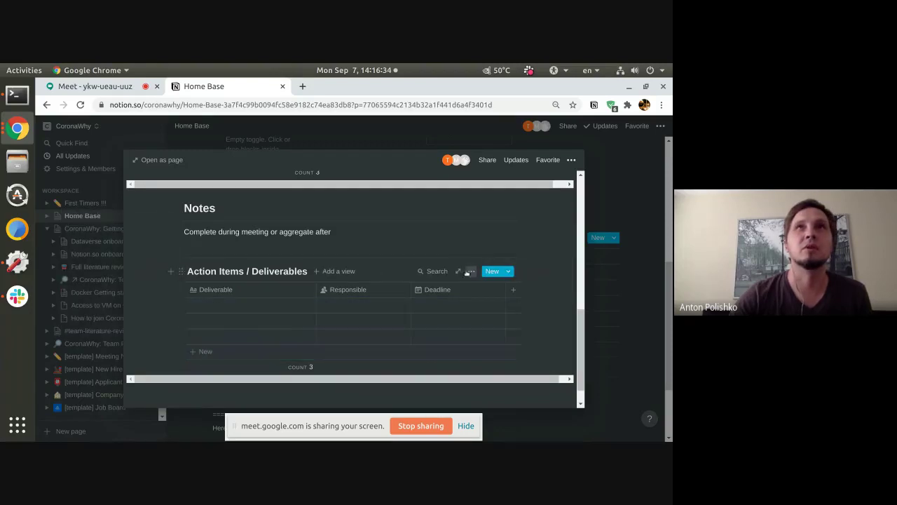
pyautogui.click(470, 272)
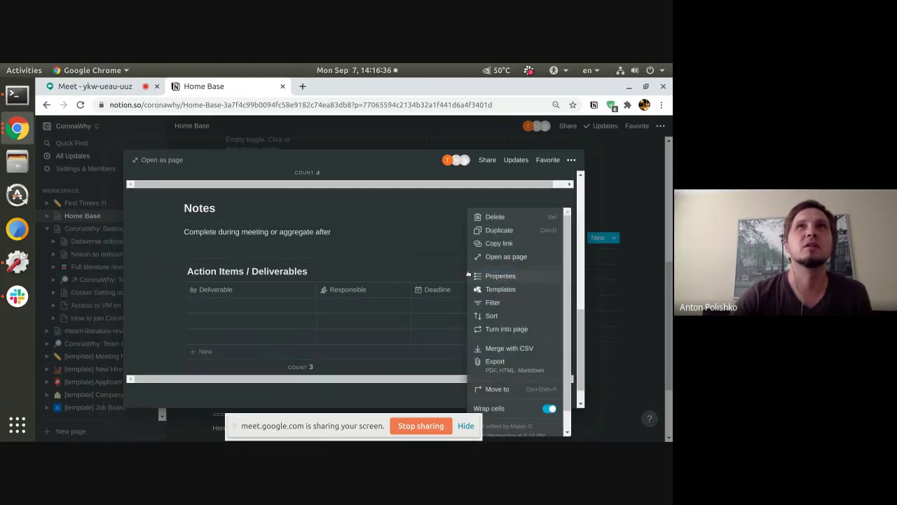
pyautogui.click(374, 262)
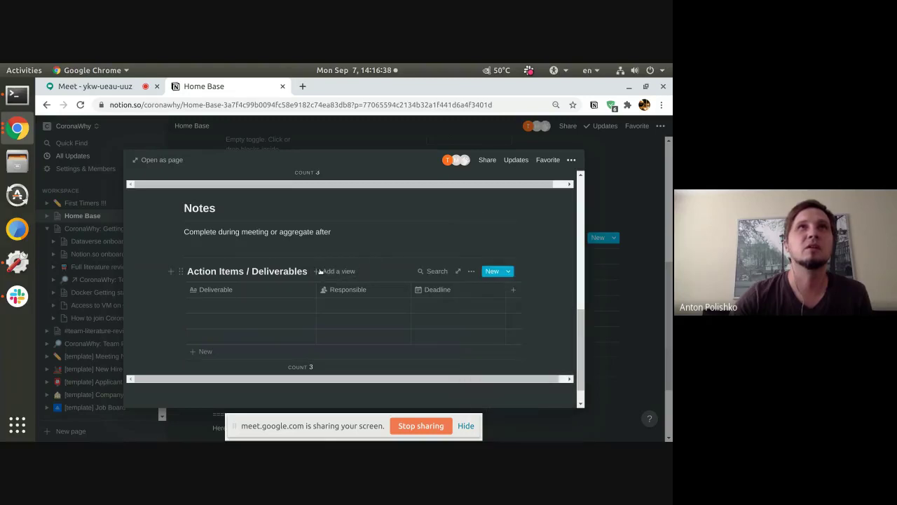
# Add a Board view to the Action Items / Deliverables database and check which people can be picked for a new group.
pyautogui.click(326, 271)
pyautogui.click(320, 295)
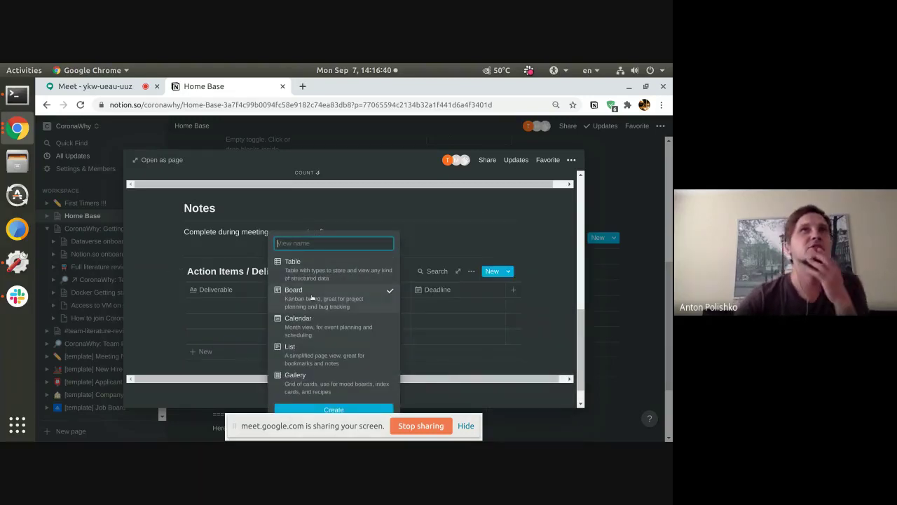
pyautogui.click(340, 410)
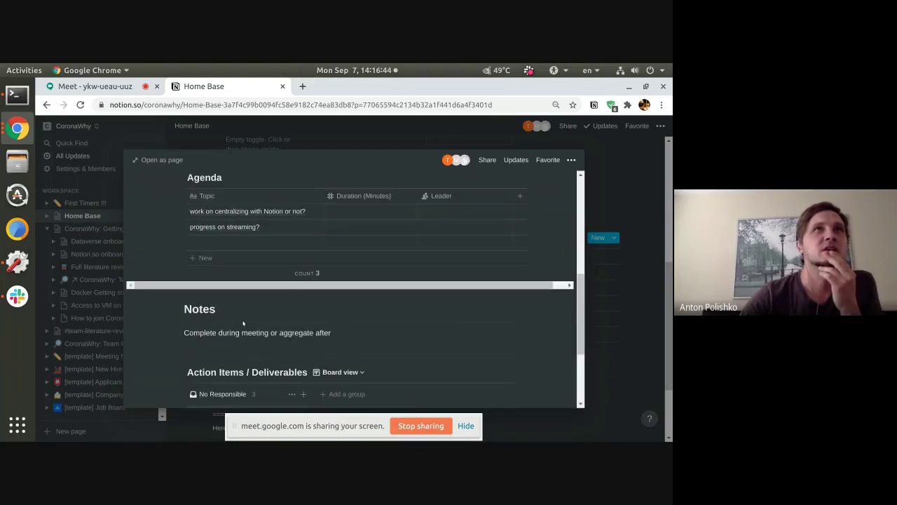
pyautogui.scroll(-2, 243, 324)
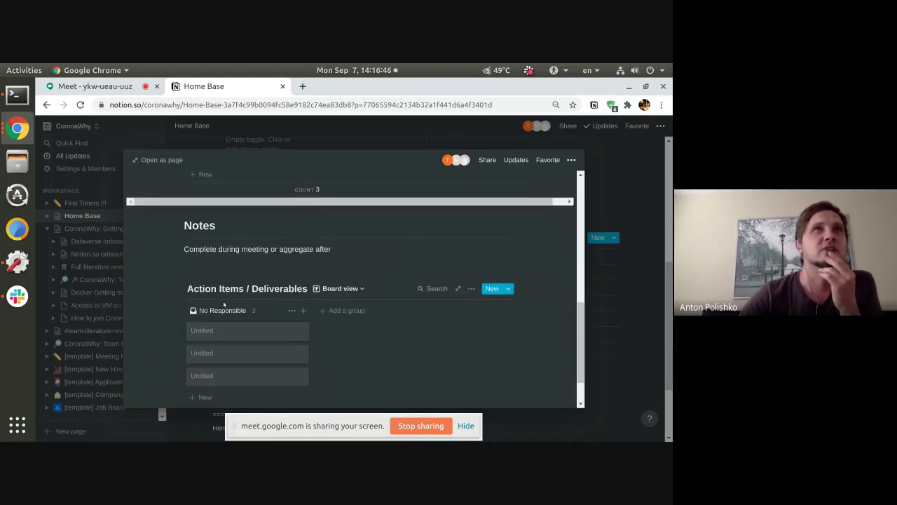
pyautogui.click(356, 311)
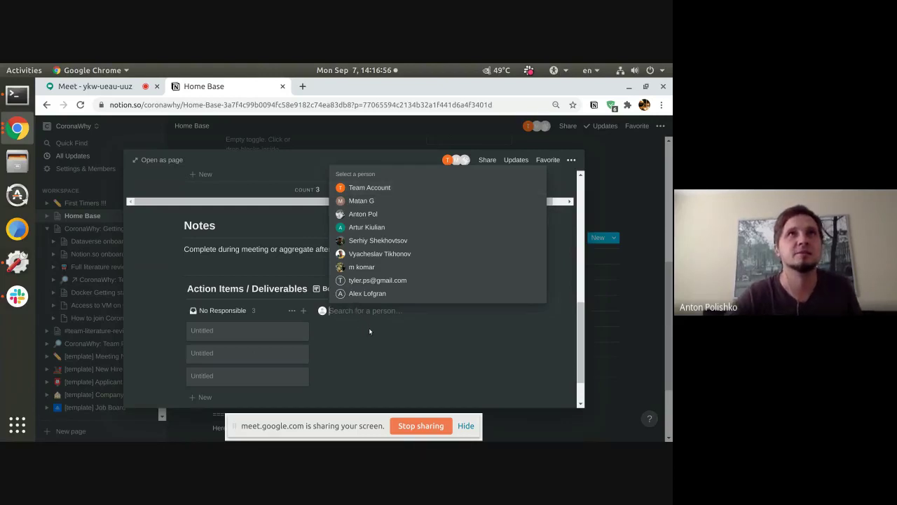
pyautogui.click(370, 331)
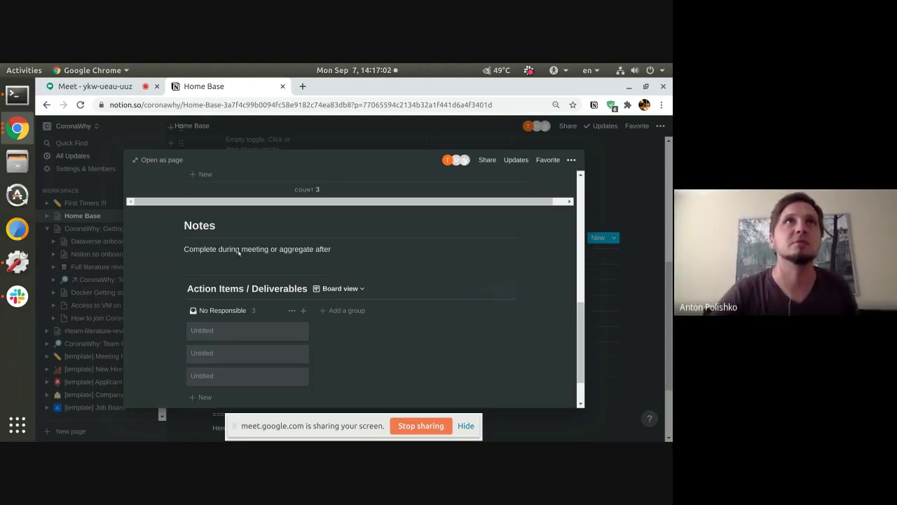
# Alternate the Action Items / Deliverables database between Default view and Board view, ending on Default view.
pyautogui.scroll(-2, 261, 310)
pyautogui.scroll(1, 261, 310)
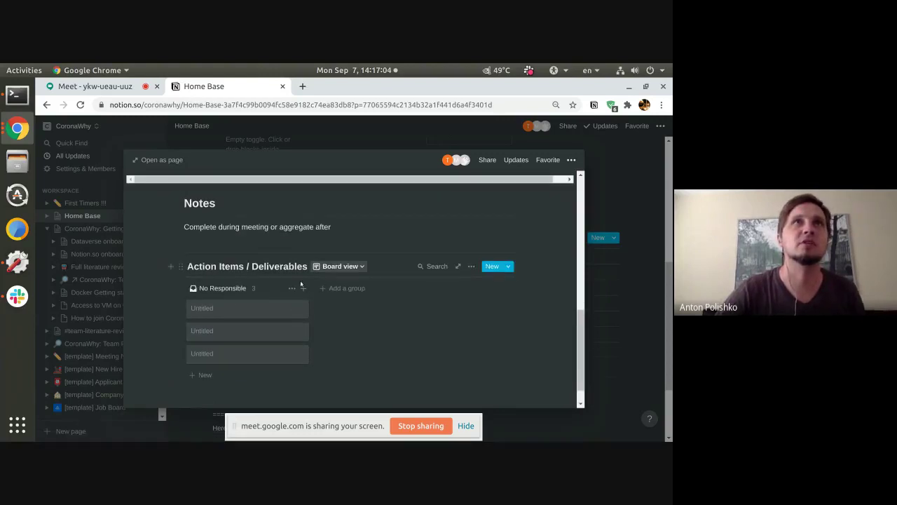
pyautogui.click(340, 266)
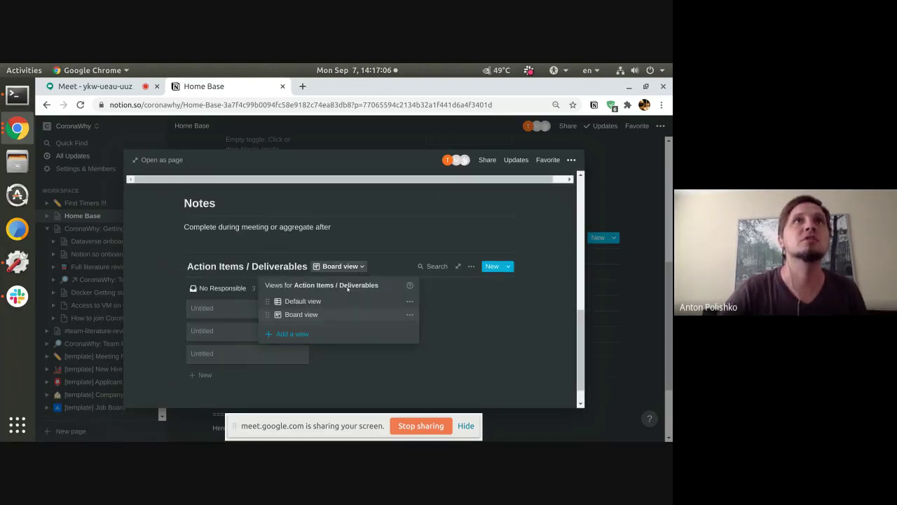
pyautogui.click(298, 300)
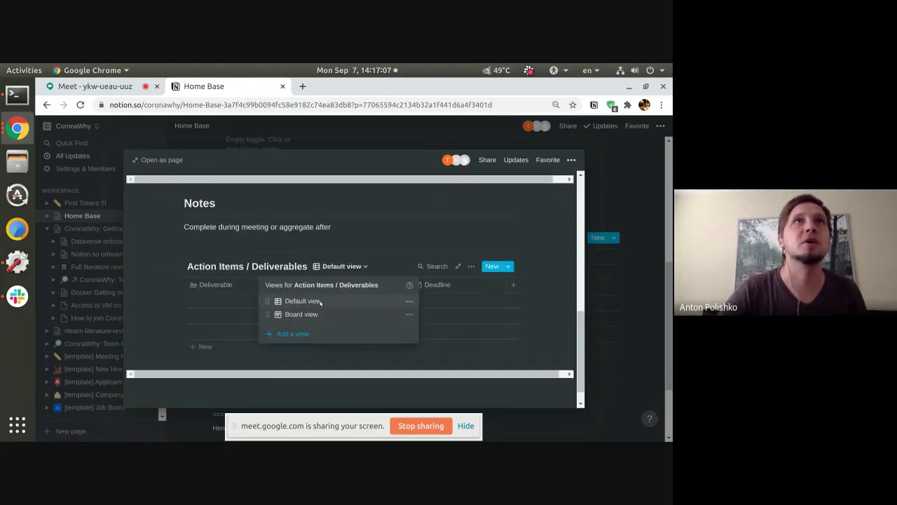
pyautogui.click(341, 266)
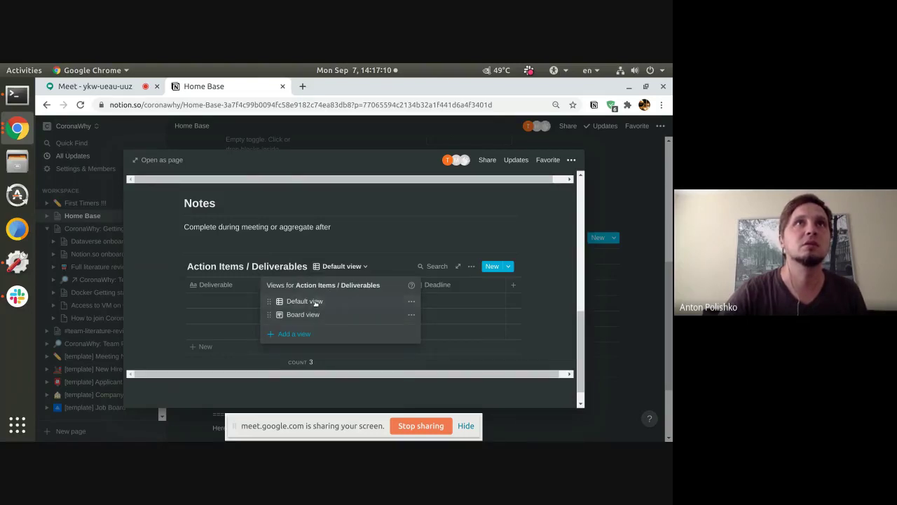
pyautogui.click(303, 314)
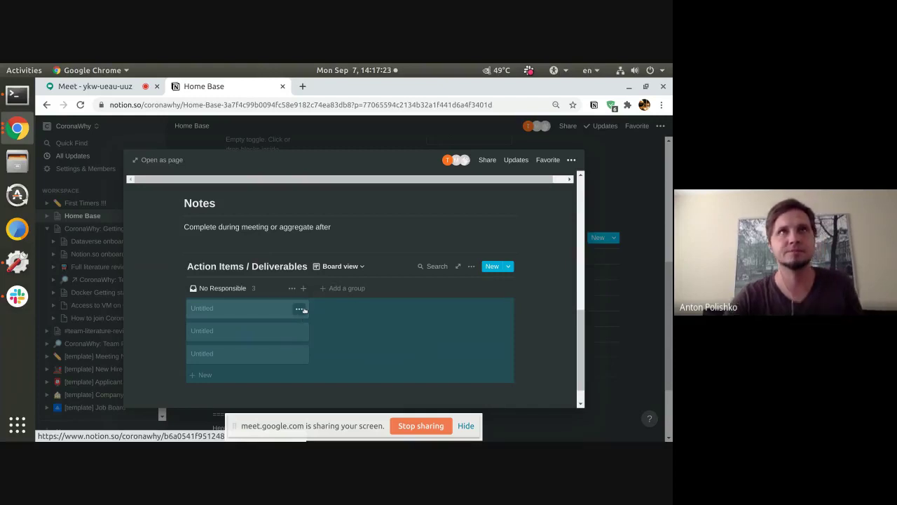
pyautogui.click(342, 266)
pyautogui.click(318, 302)
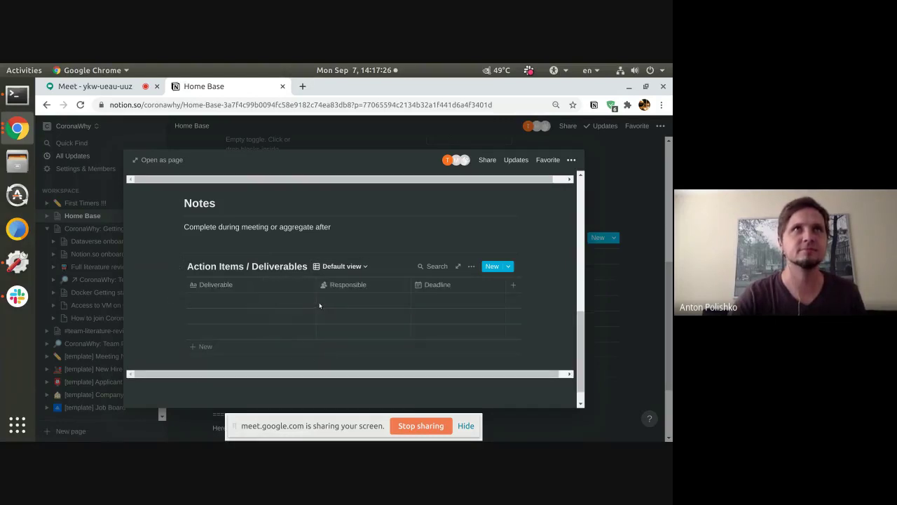
pyautogui.scroll(-1, 322, 313)
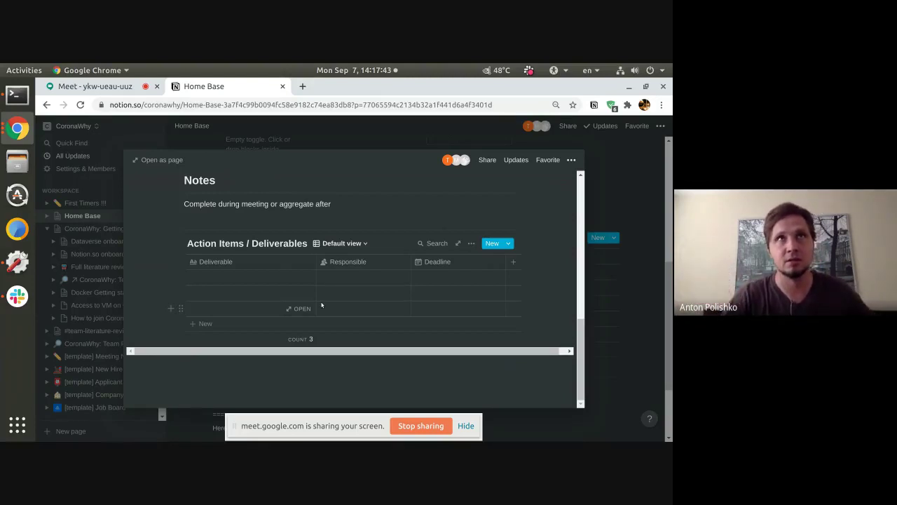
pyautogui.click(256, 220)
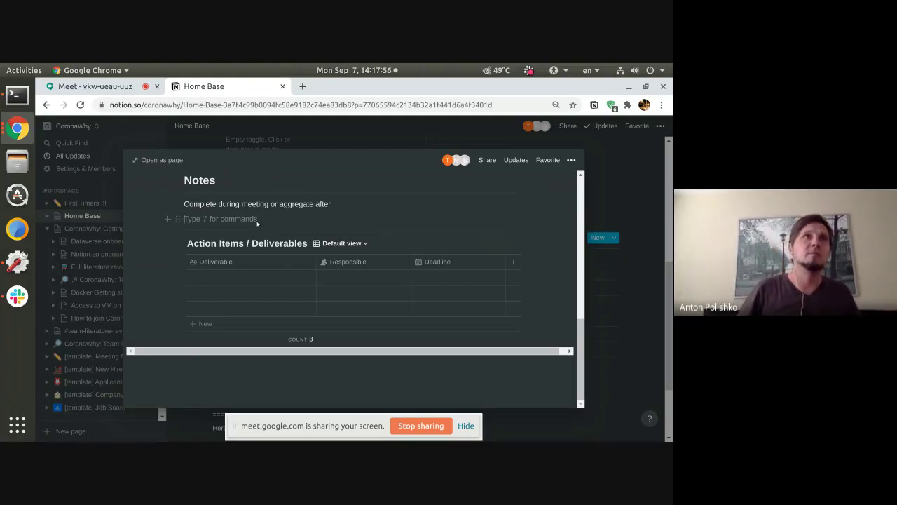
pyautogui.write('fdf')
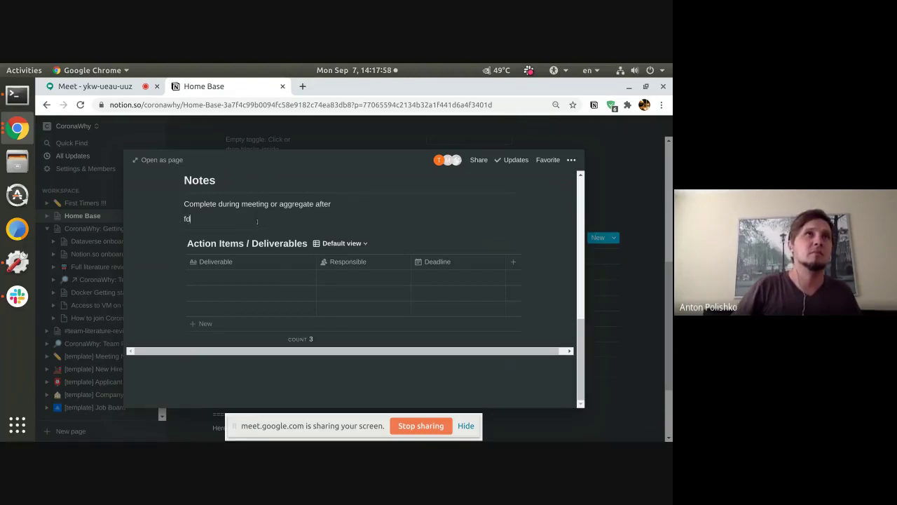
pyautogui.press('BackSpace')
pyautogui.press('BackSpace')
pyautogui.press('BackSpace')
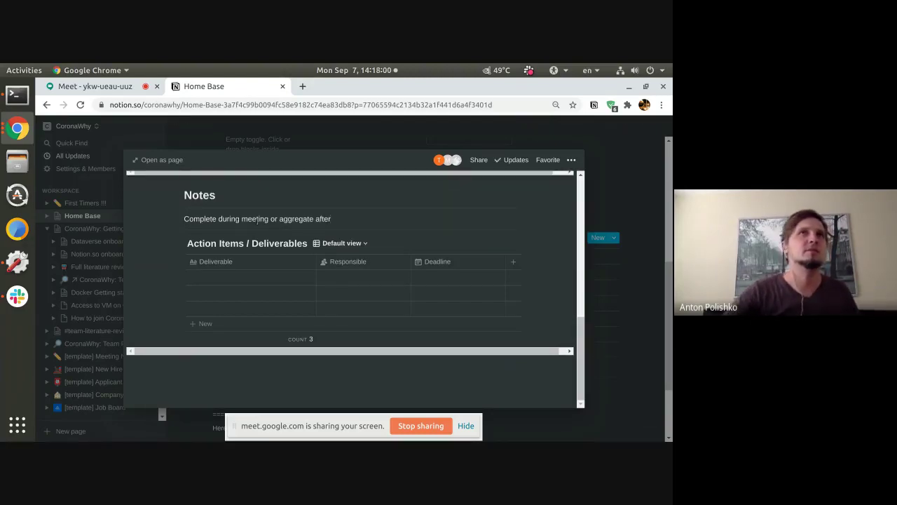
# Search the block commands for Trello on a new line below the Action Items / Deliverables table and clear the query.
pyautogui.click(293, 369)
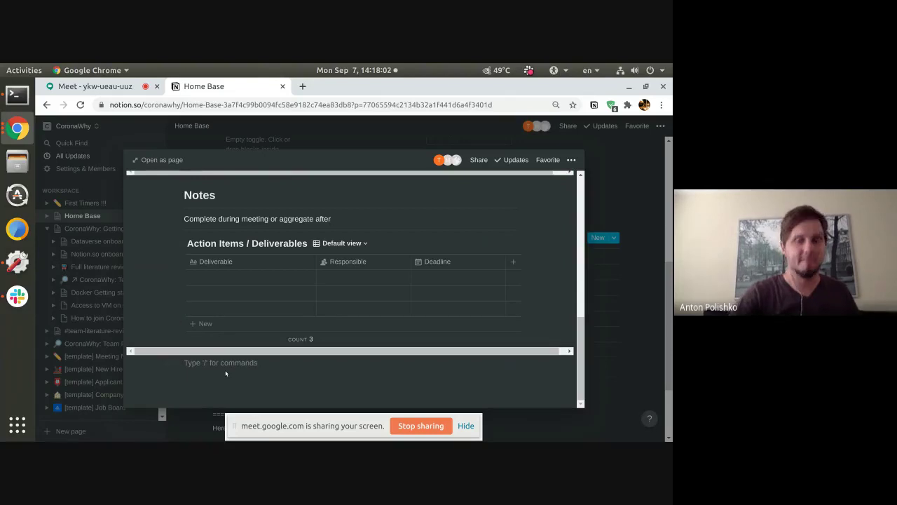
pyautogui.write('/trello')
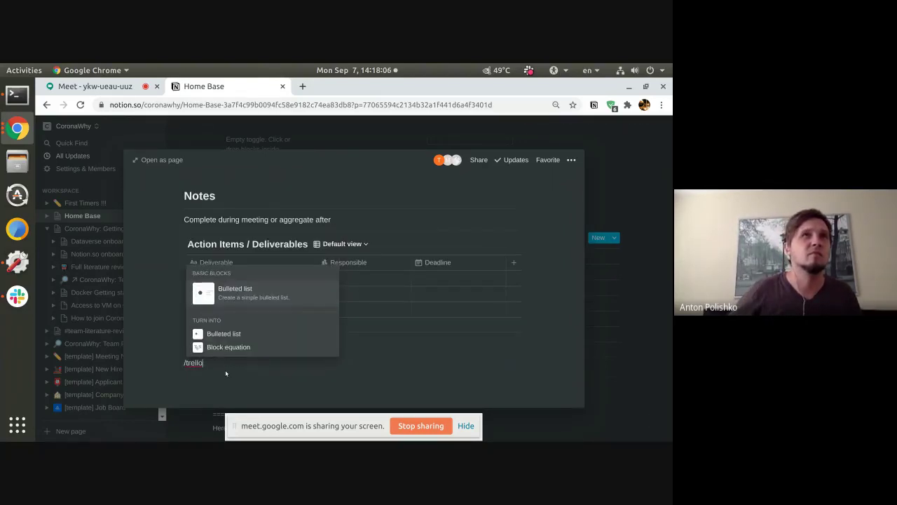
pyautogui.press('BackSpace')
pyautogui.press('BackSpace')
pyautogui.press('BackSpace')
pyautogui.press('BackSpace')
pyautogui.press('BackSpace')
pyautogui.press('BackSpace')
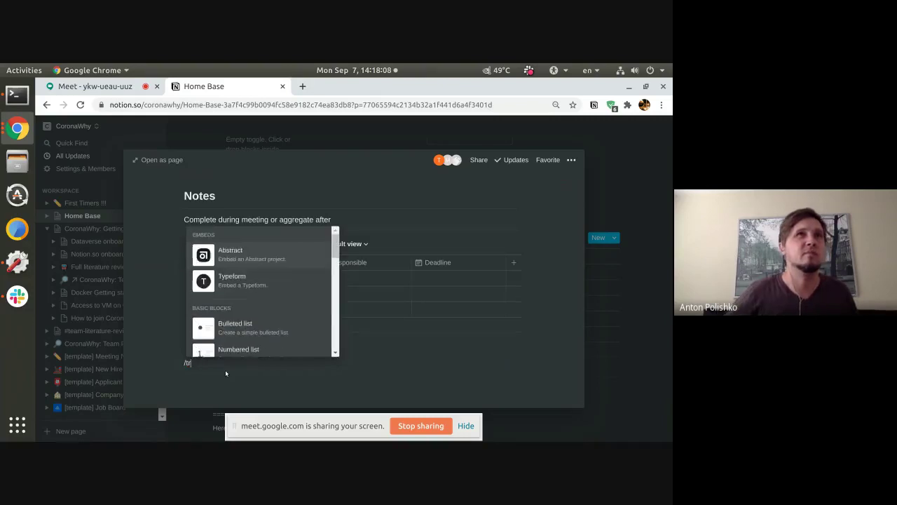
# Look through the embed block types offered by the /embed command below the Action Items / Deliverables table.
pyautogui.write('embe')
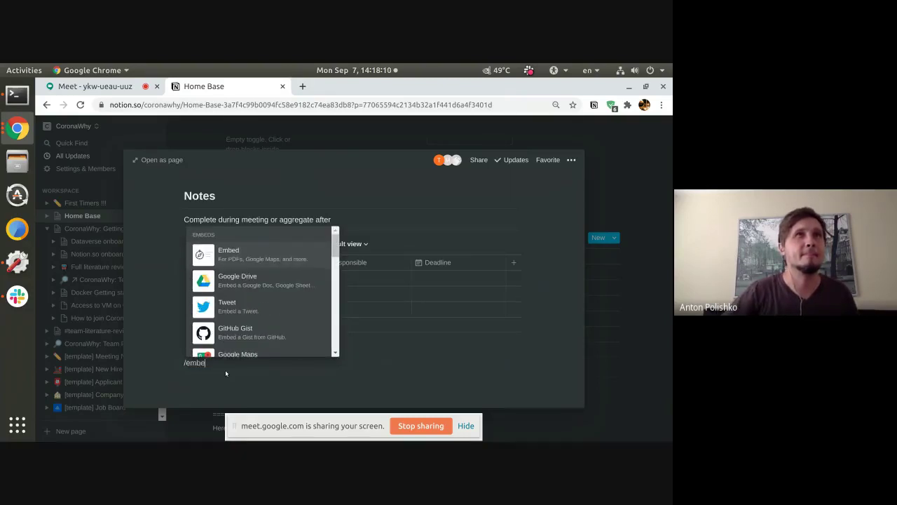
pyautogui.press('Down')
pyautogui.press('Down')
pyautogui.press('Down')
pyautogui.press('Down')
pyautogui.press('Down')
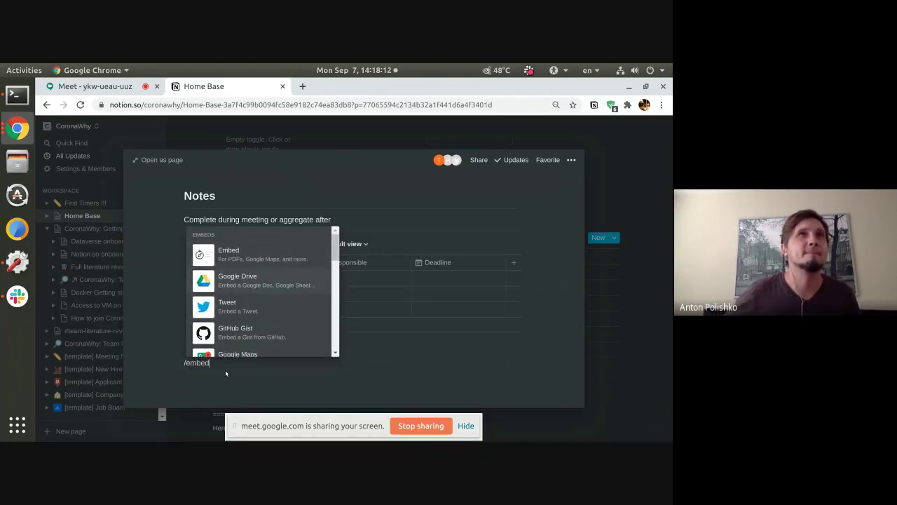
pyautogui.press('Down')
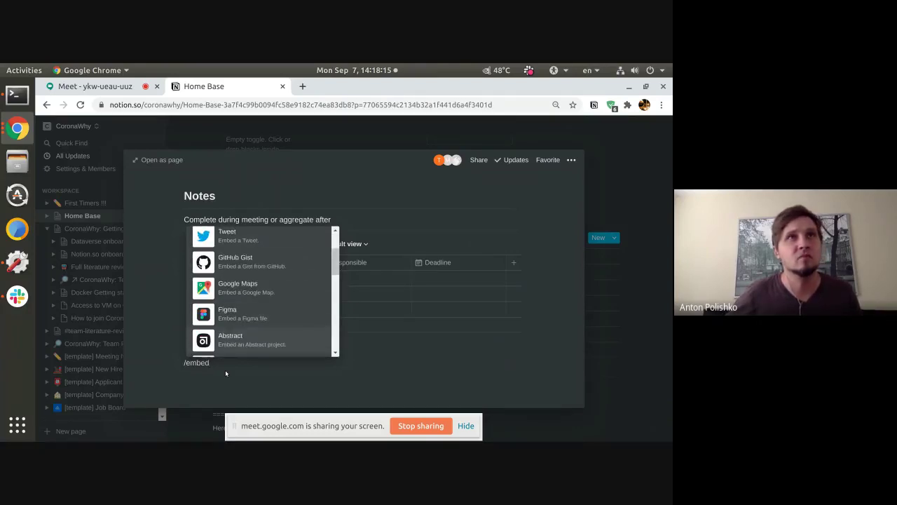
pyautogui.scroll(-2, 292, 320)
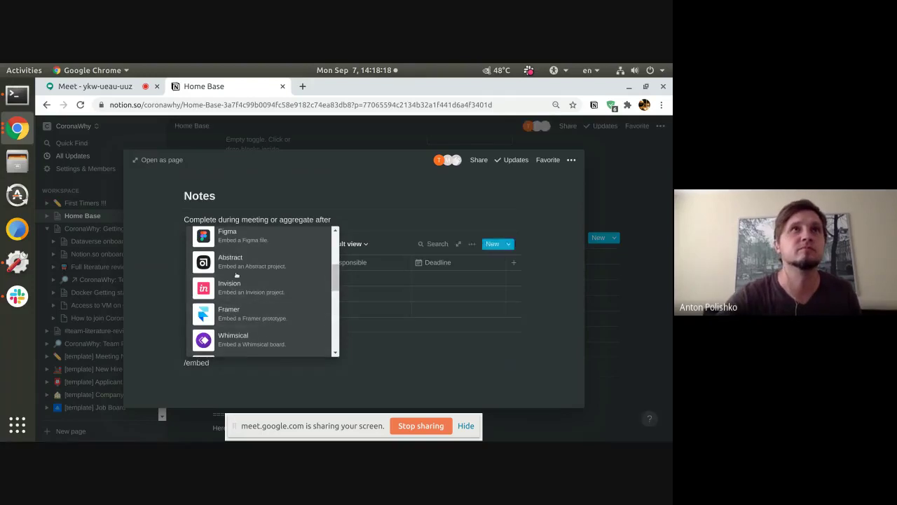
pyautogui.scroll(-1, 292, 321)
pyautogui.scroll(-5, 292, 321)
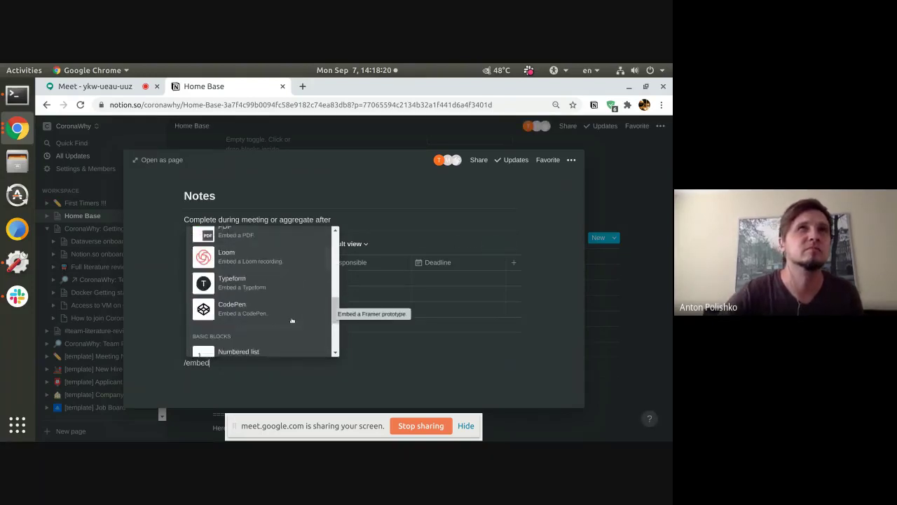
pyautogui.scroll(5, 292, 321)
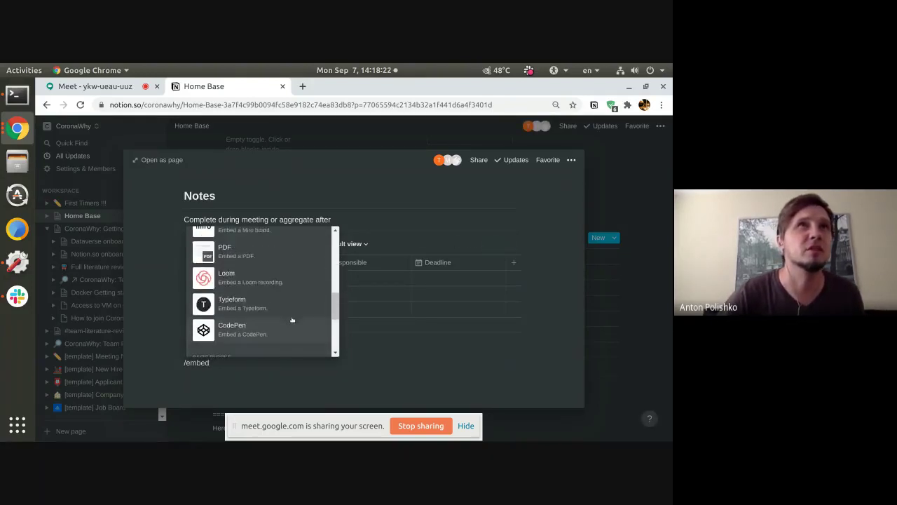
pyautogui.scroll(3, 292, 321)
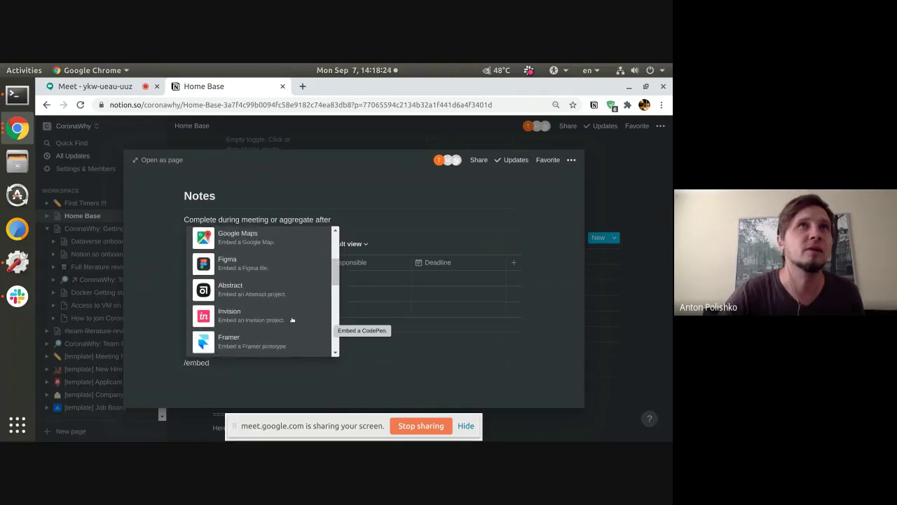
pyautogui.scroll(2, 293, 320)
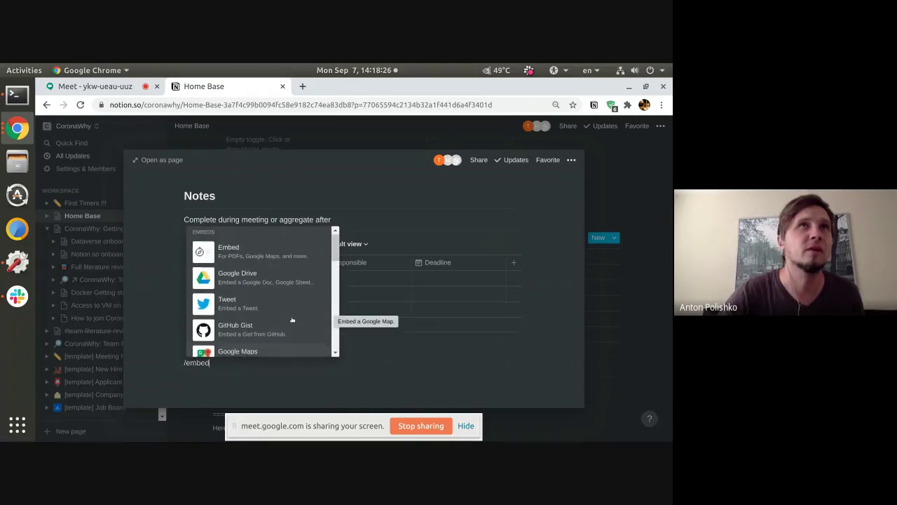
pyautogui.scroll(-4, 293, 320)
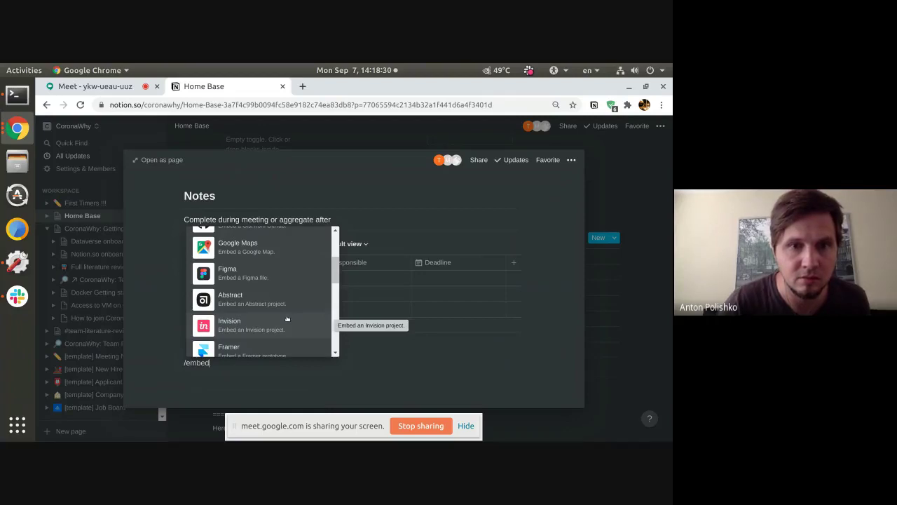
pyautogui.scroll(-5, 288, 301)
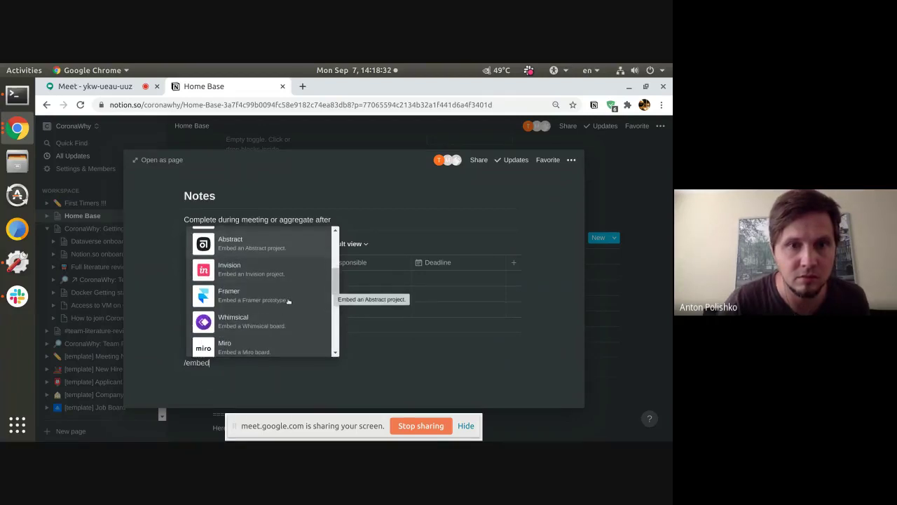
pyautogui.scroll(-2, 288, 302)
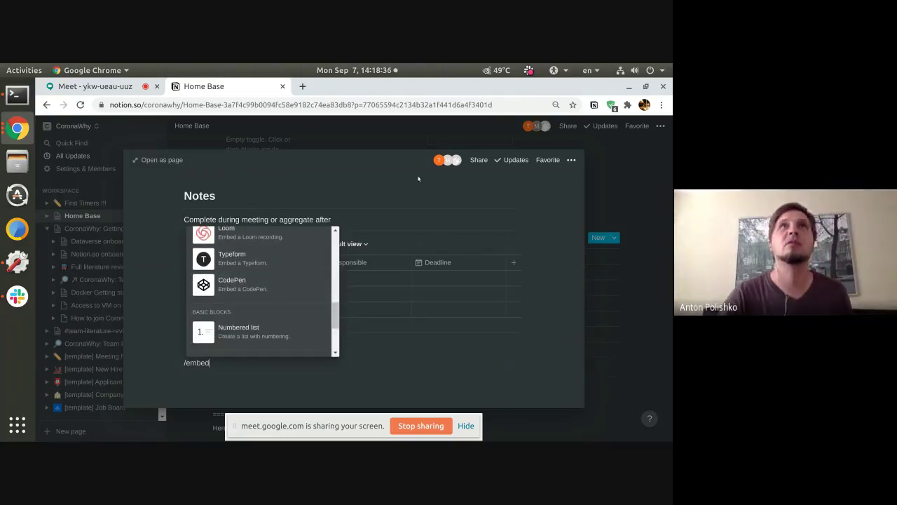
# Switch to the Google Meet call, check the participant list and chat for the shared link, and return to the Notion page.
pyautogui.click(120, 89)
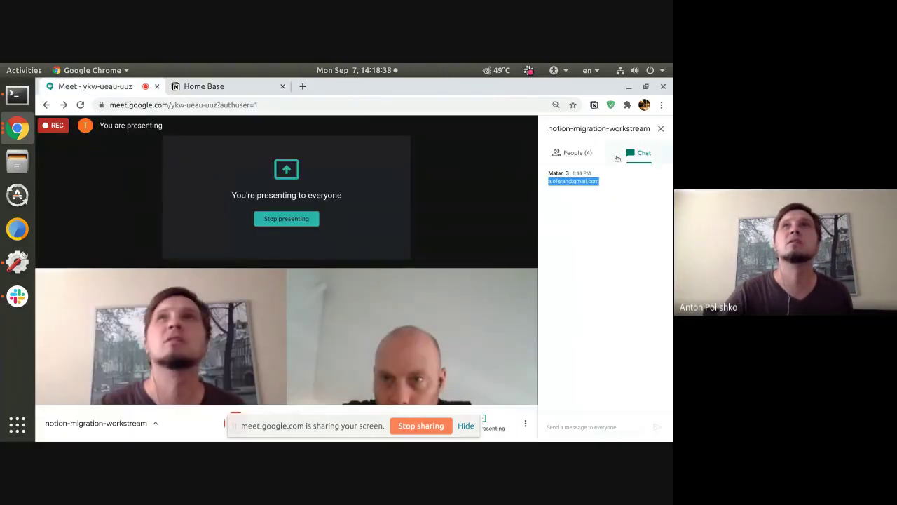
pyautogui.click(569, 168)
pyautogui.click(572, 156)
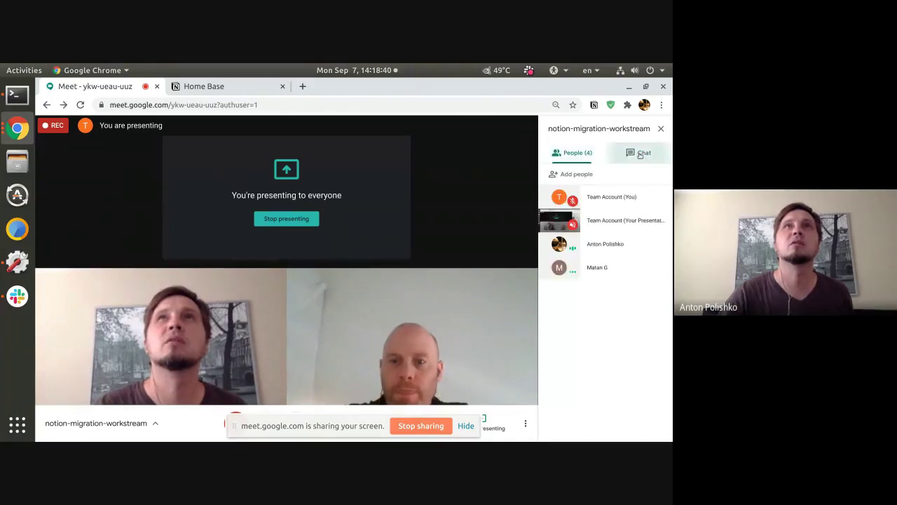
pyautogui.click(638, 153)
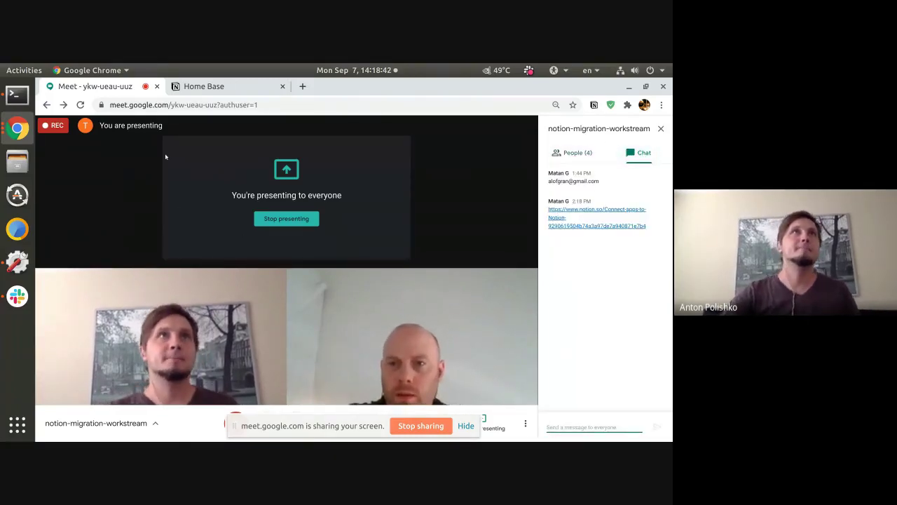
pyautogui.click(204, 87)
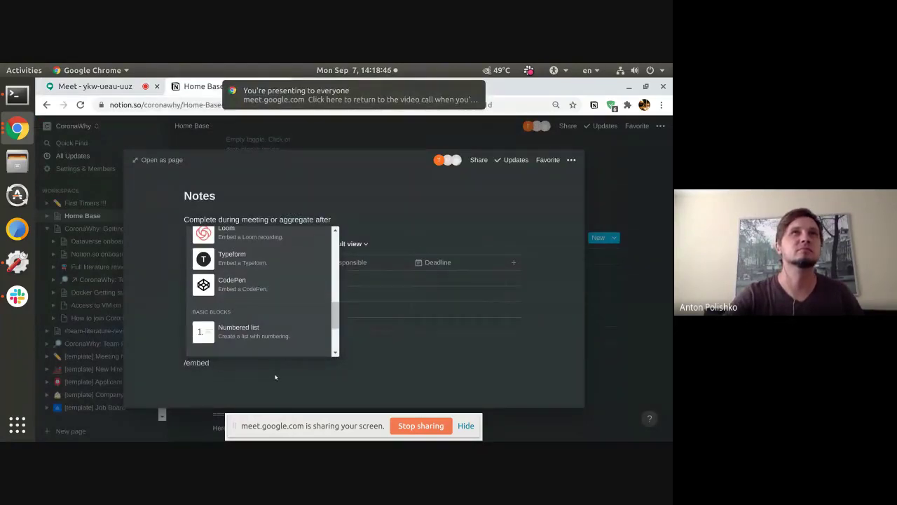
# Remove the unfinished /embed command below the Action Items / Deliverables table and close the meeting page.
pyautogui.scroll(5, 252, 309)
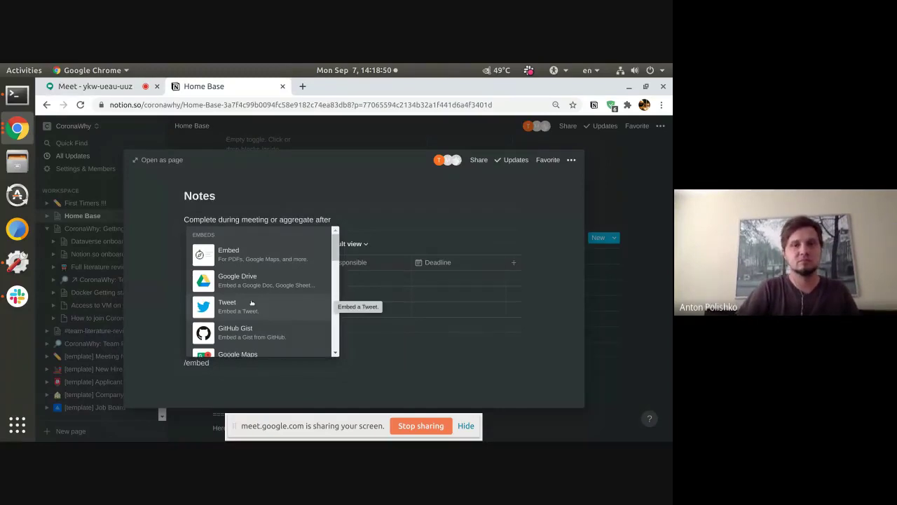
pyautogui.write('trell')
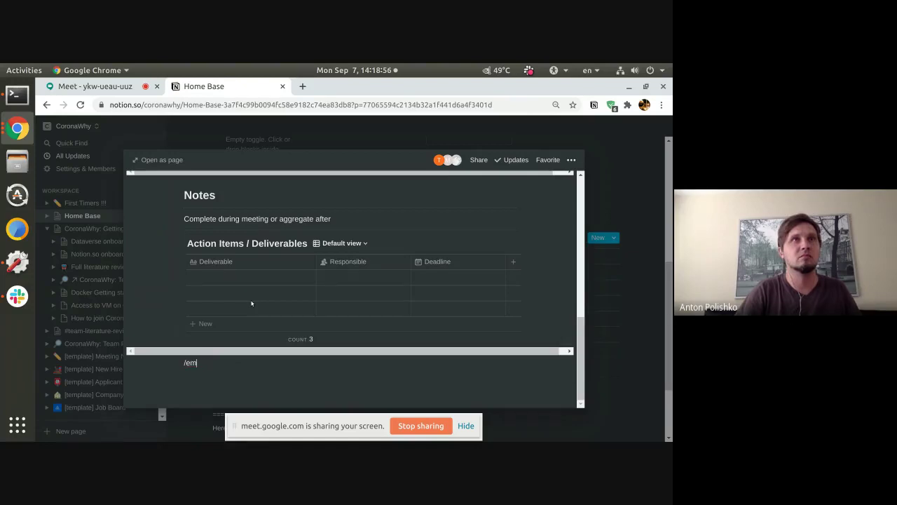
pyautogui.press('BackSpace')
pyautogui.press('BackSpace')
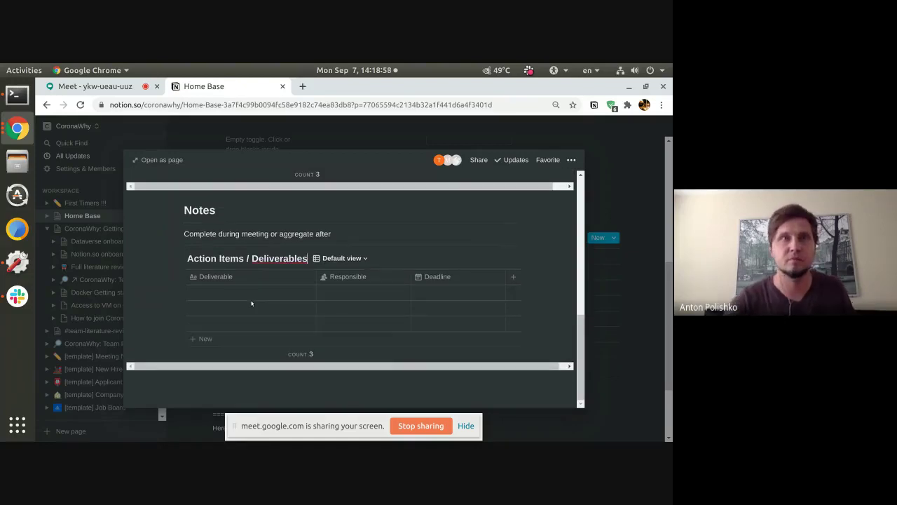
pyautogui.click(601, 170)
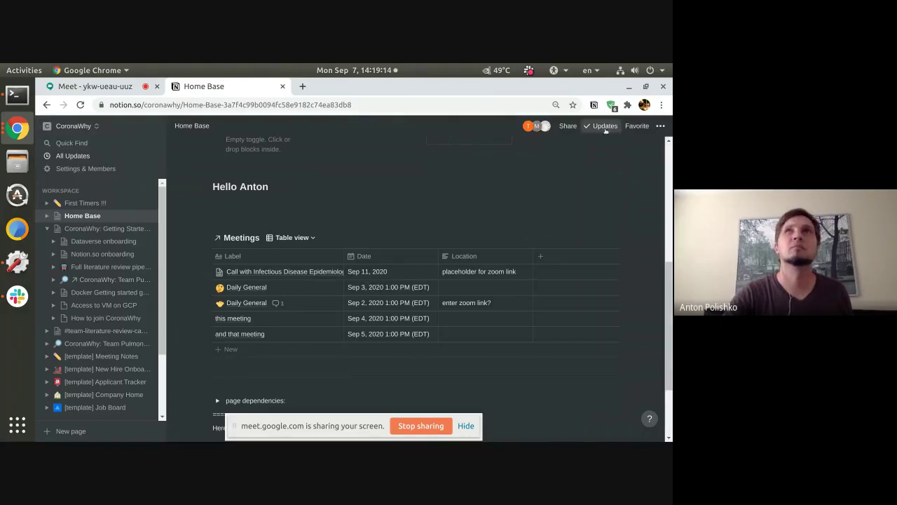
# Look through the Home Base page options and the workspace switcher.
pyautogui.click(661, 126)
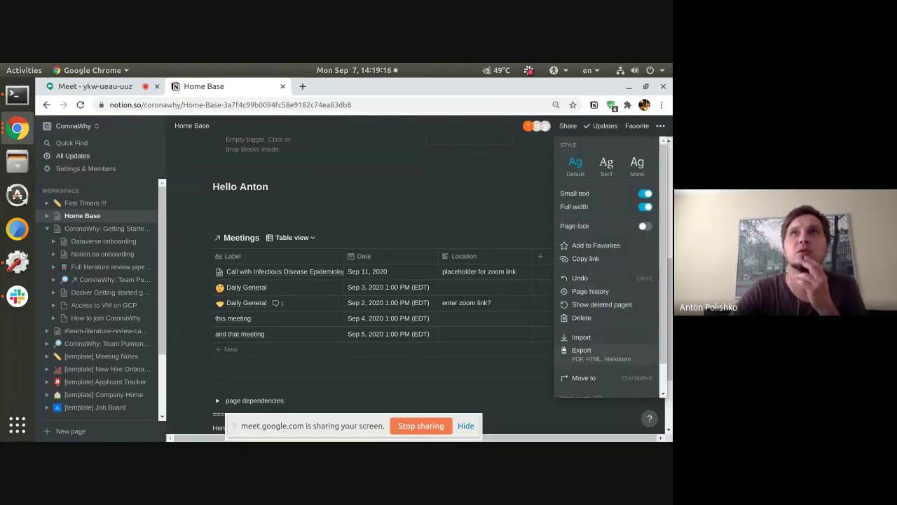
pyautogui.scroll(-2, 565, 350)
pyautogui.scroll(2, 593, 353)
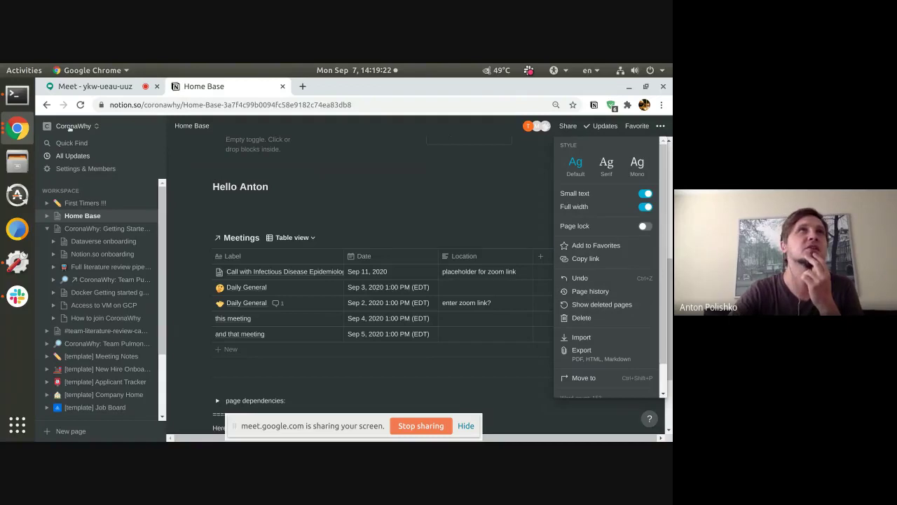
pyautogui.click(70, 129)
pyautogui.click(73, 129)
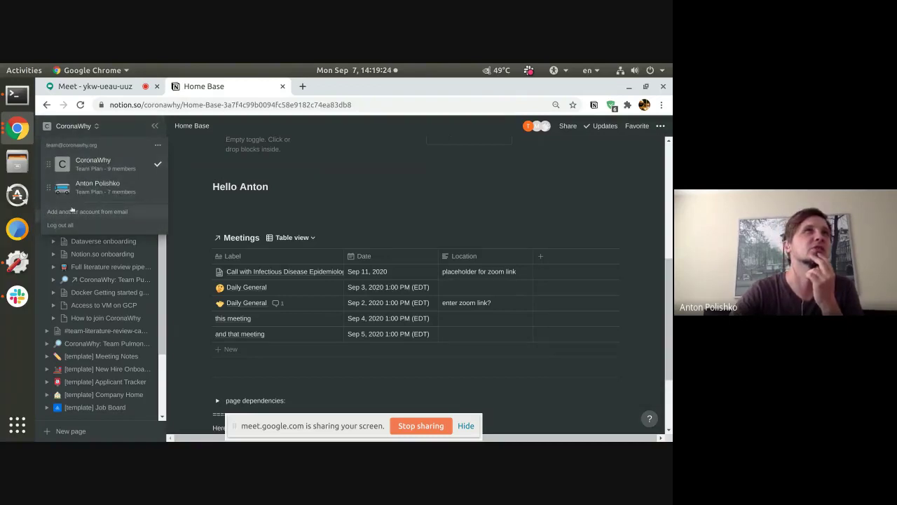
pyautogui.click(157, 128)
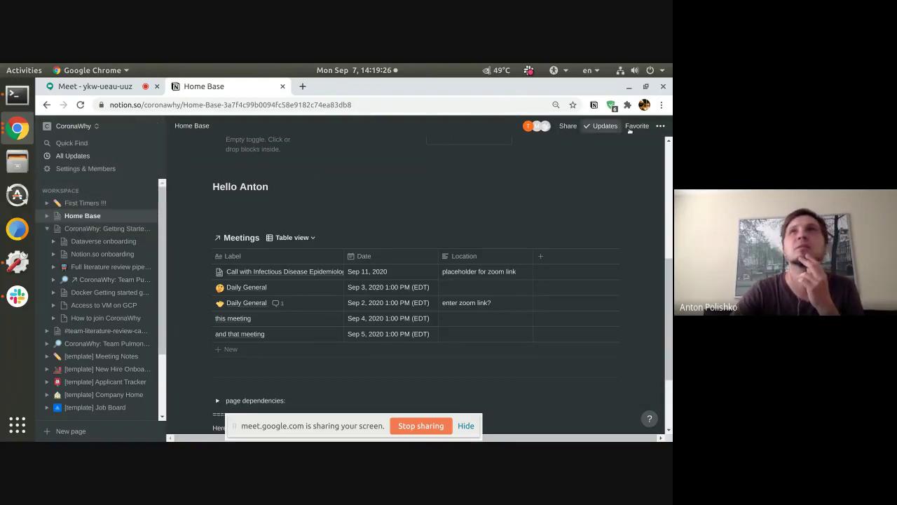
pyautogui.click(660, 126)
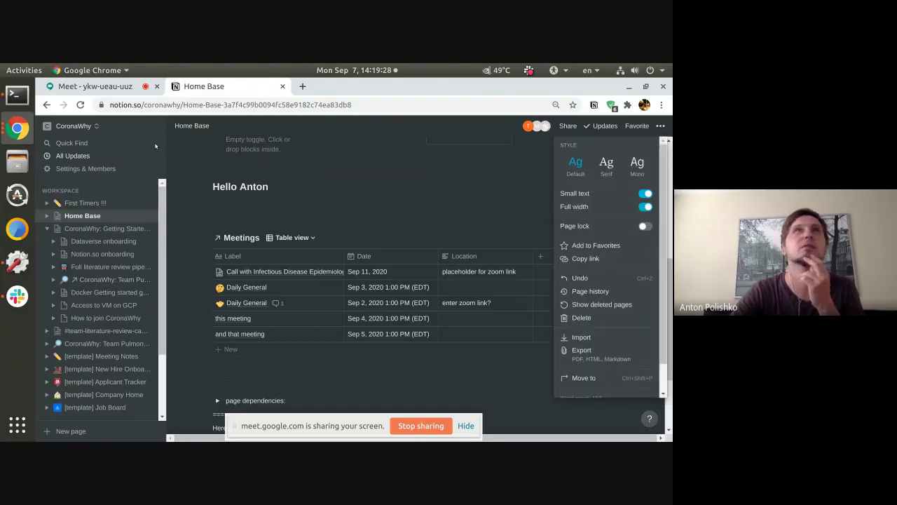
# Check the workspace's member and general settings and show the account's connected apps.
pyautogui.click(74, 169)
pyautogui.click(74, 169)
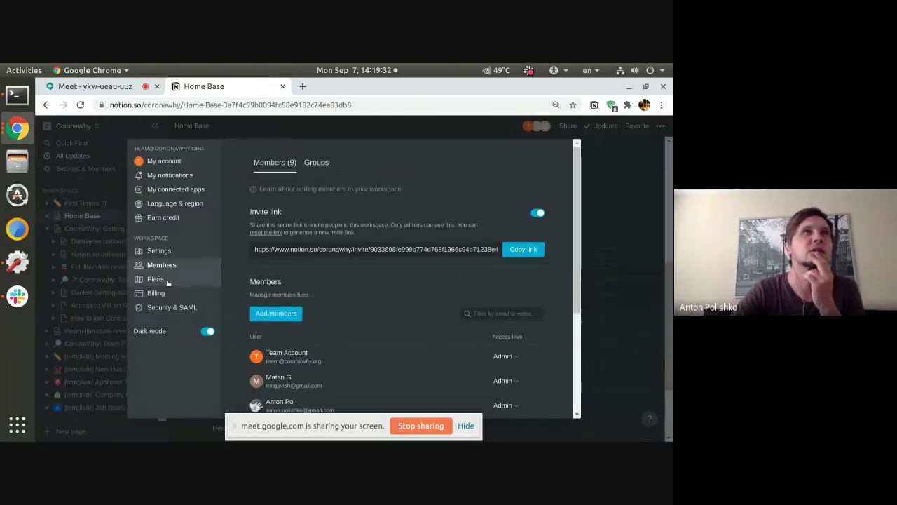
pyautogui.click(169, 253)
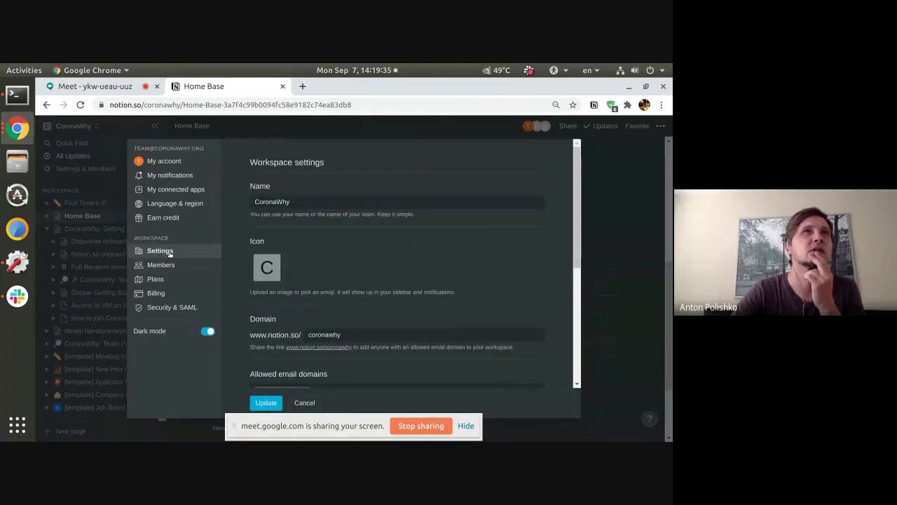
pyautogui.click(177, 190)
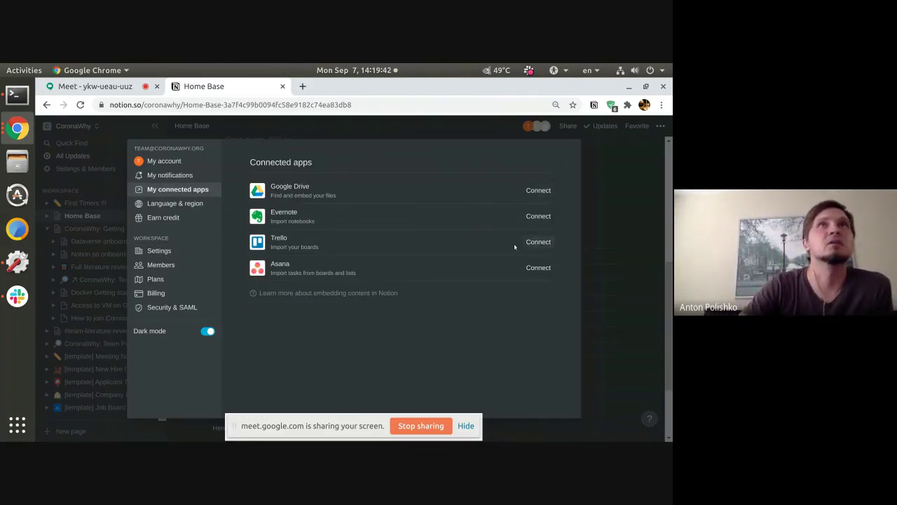
# Connect Trello to the Notion account, signing in through Google with the Team Account and allowing Notion access.
pyautogui.click(538, 242)
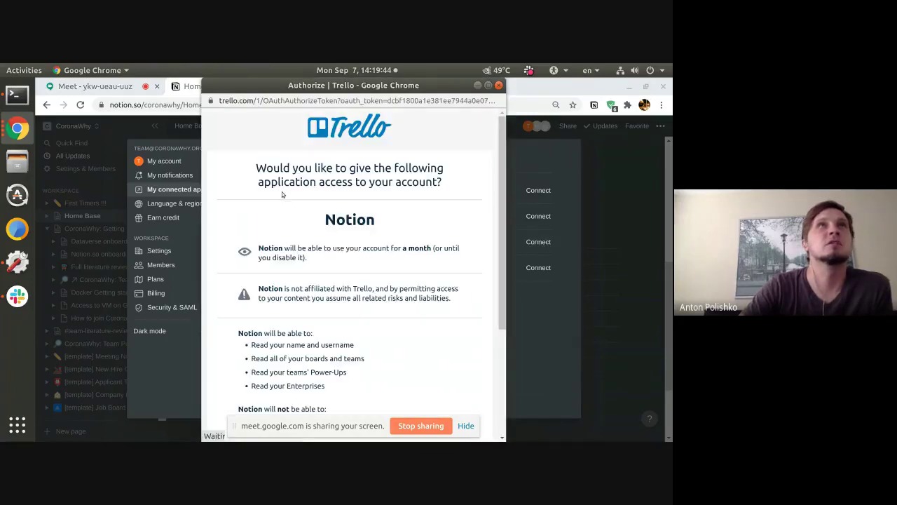
pyautogui.scroll(-2, 331, 309)
pyautogui.scroll(-2, 332, 309)
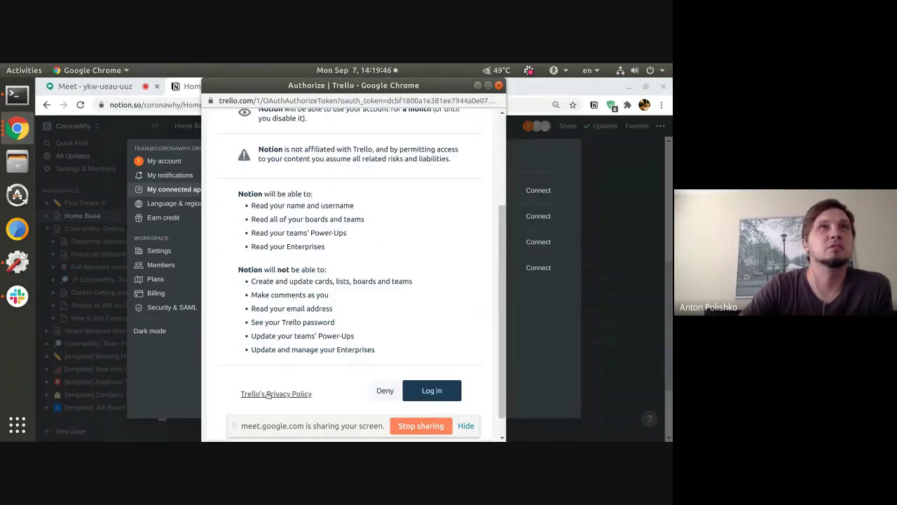
pyautogui.click(430, 392)
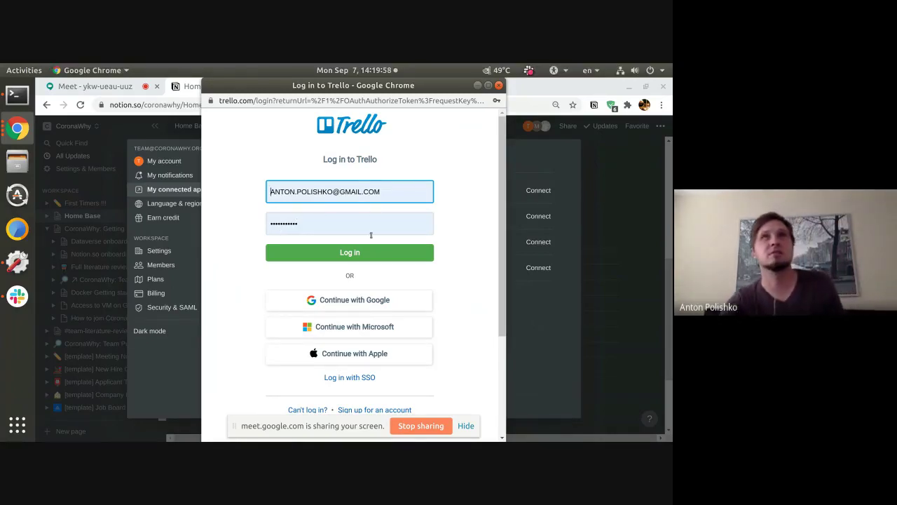
pyautogui.click(353, 303)
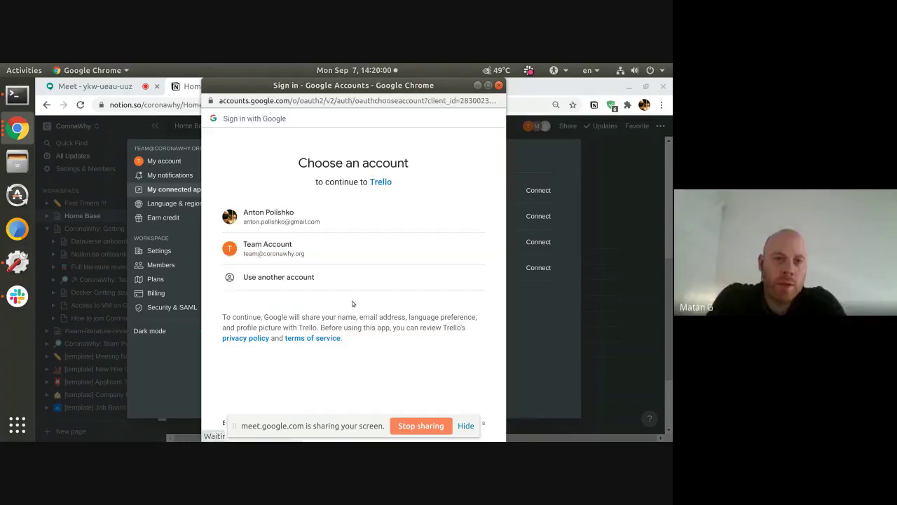
pyautogui.click(275, 250)
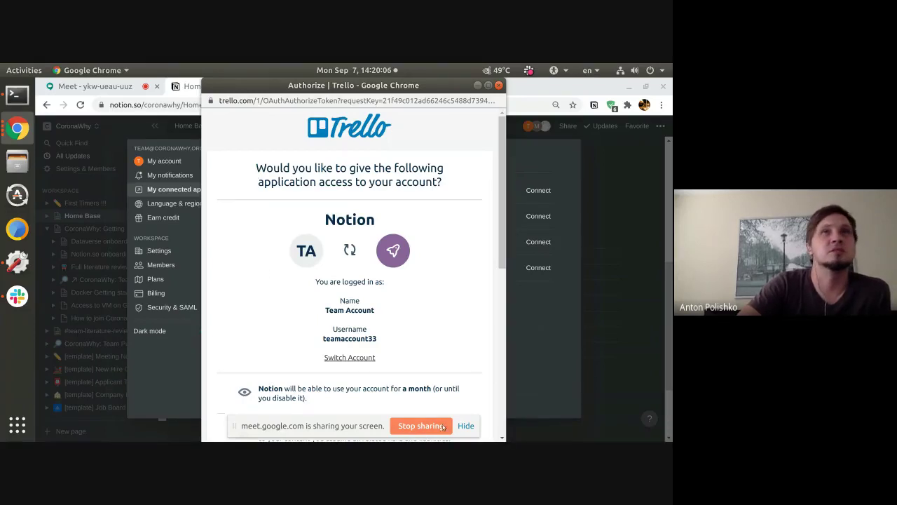
pyautogui.scroll(-8, 421, 287)
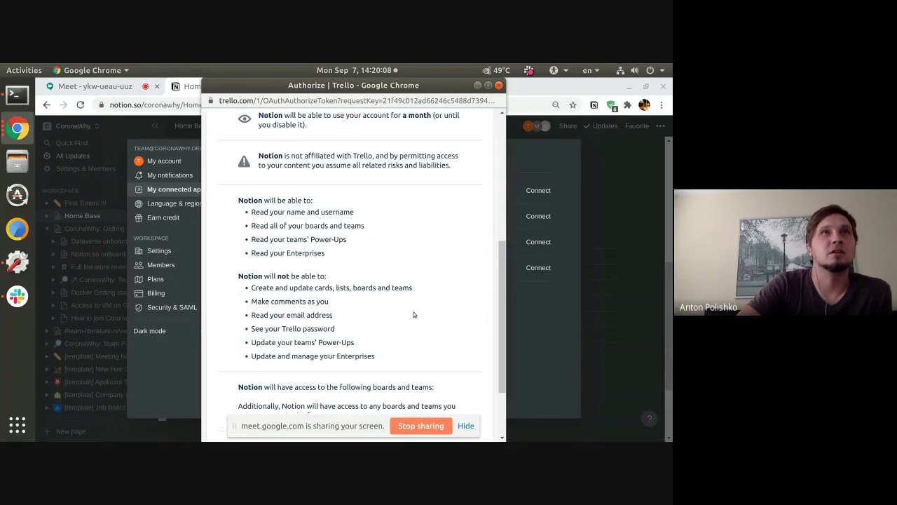
pyautogui.click(443, 365)
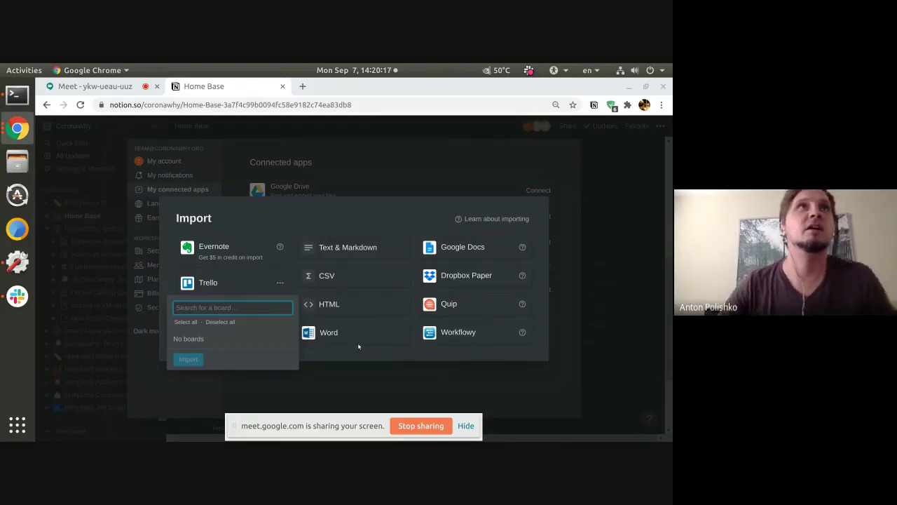
# Check the Trello import options and the list of boards available for import.
pyautogui.click(246, 281)
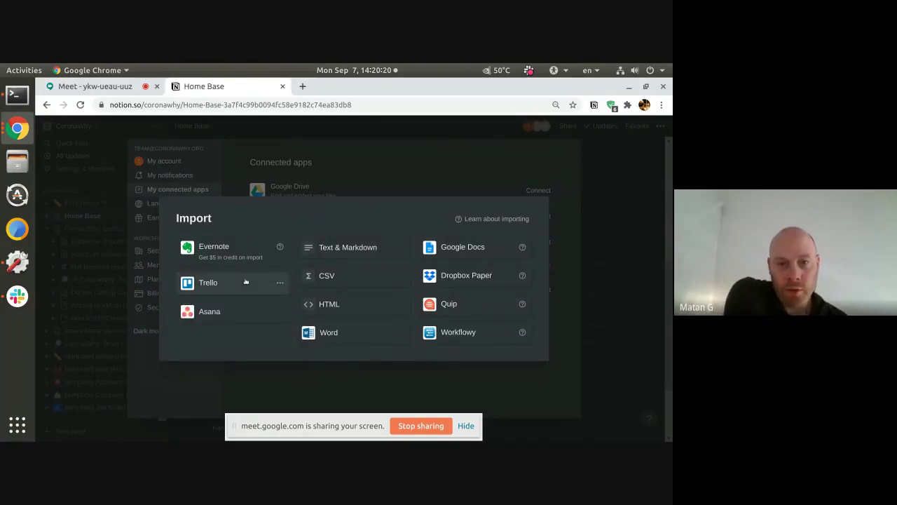
pyautogui.click(244, 282)
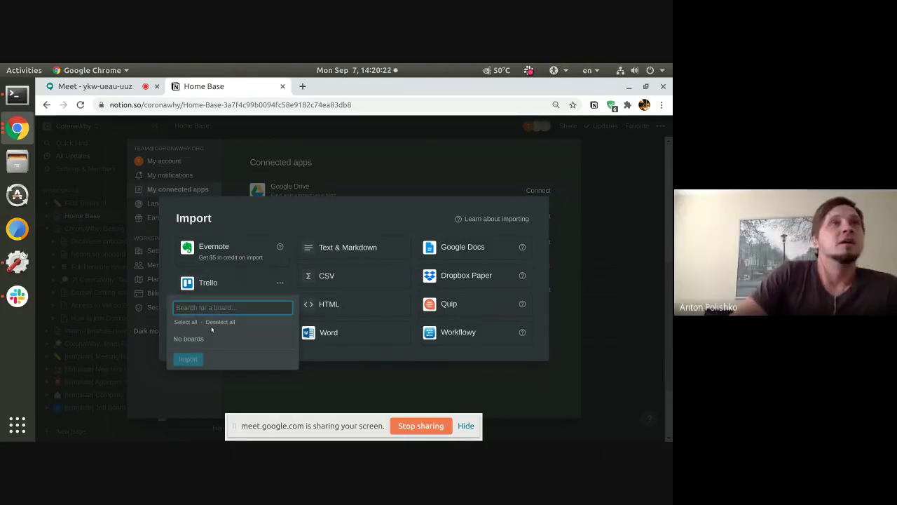
pyautogui.click(264, 288)
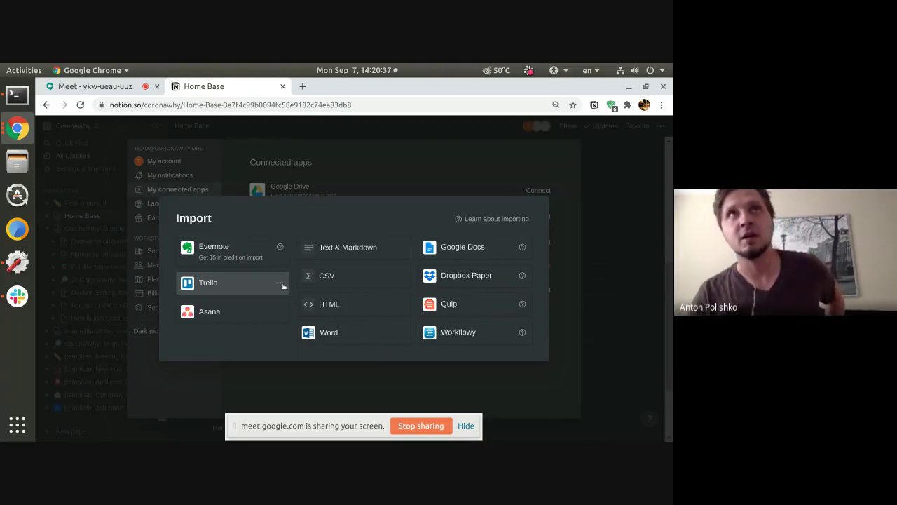
pyautogui.click(281, 284)
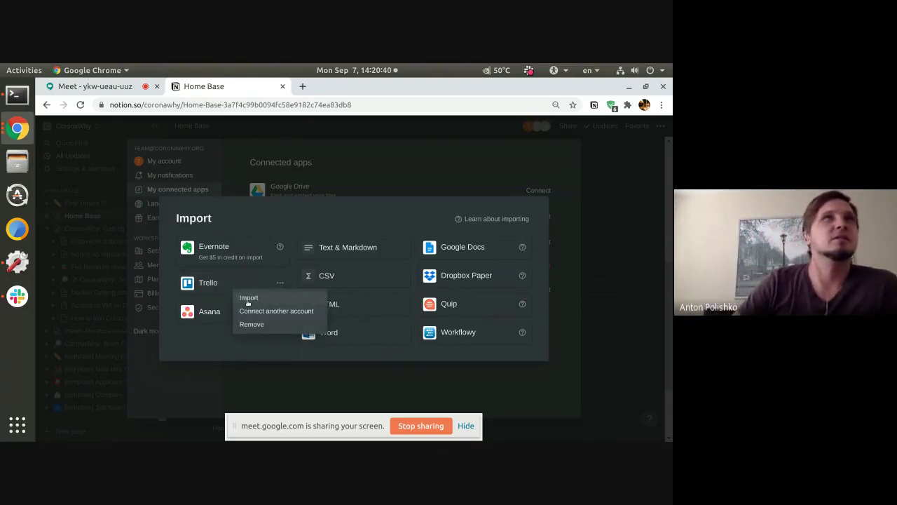
pyautogui.click(255, 300)
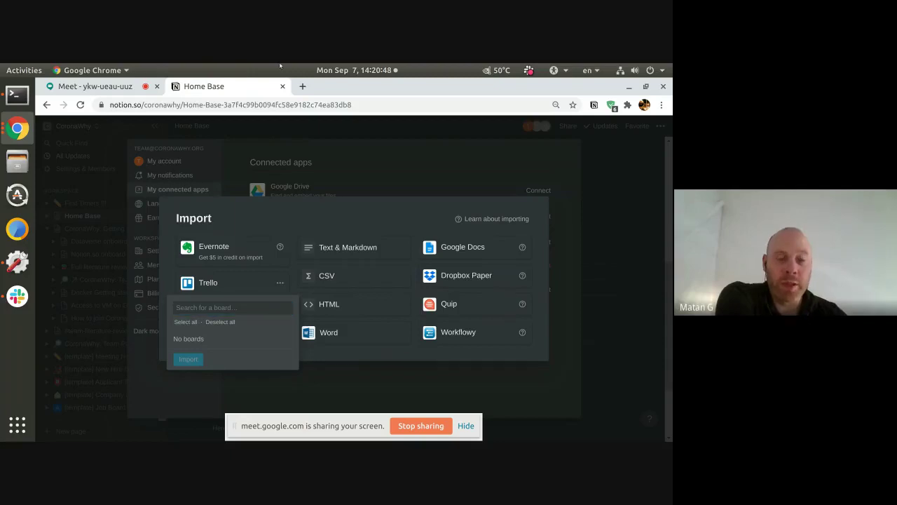
# Open trello.com in a new browser tab.
pyautogui.click(302, 85)
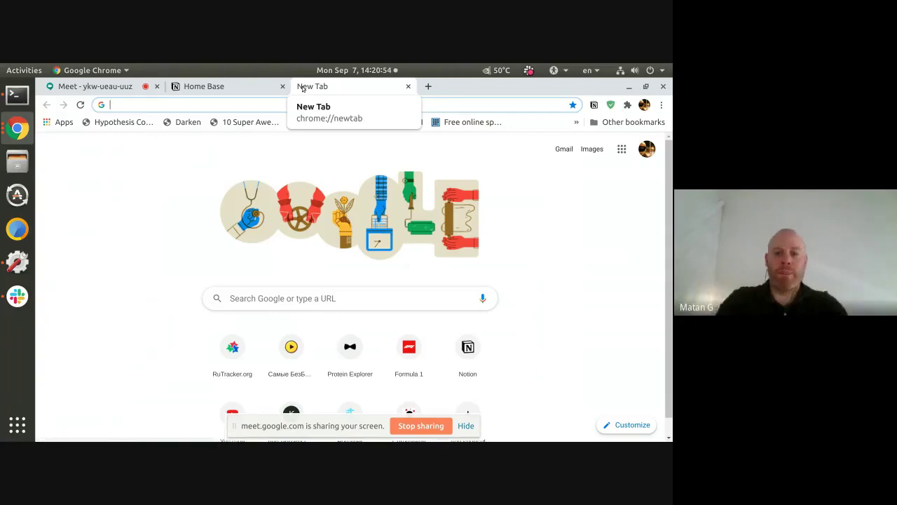
pyautogui.write('t')
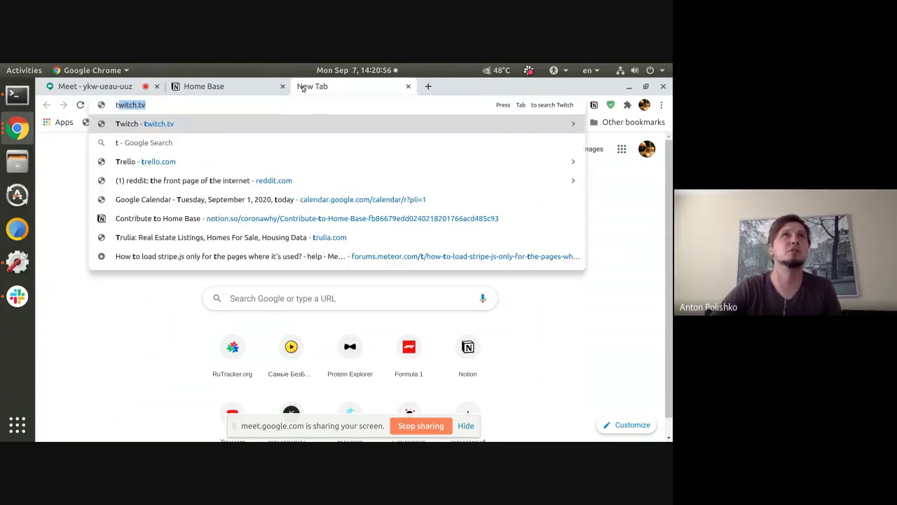
pyautogui.write('rello.com')
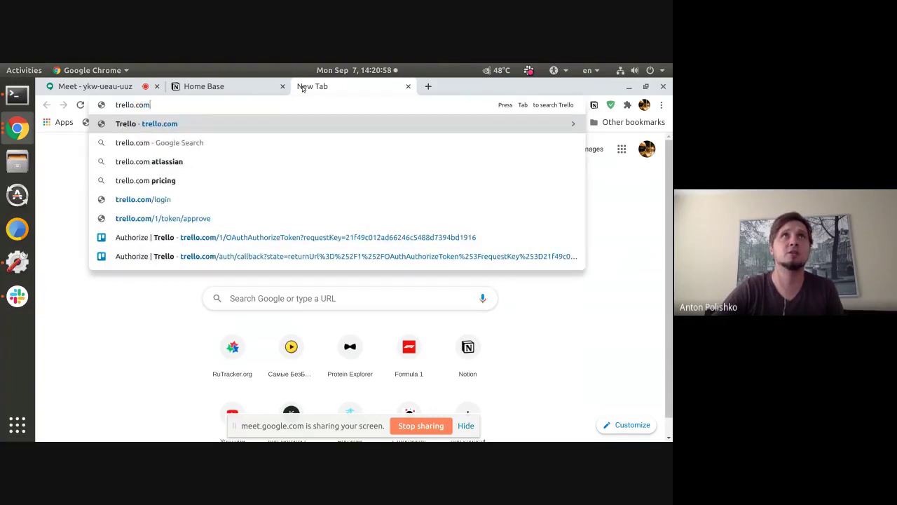
pyautogui.press('Return')
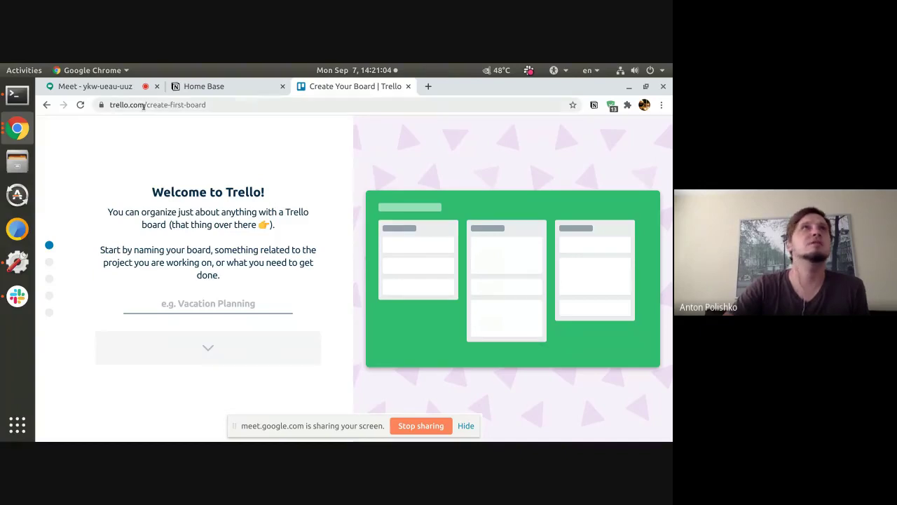
pyautogui.click(222, 105)
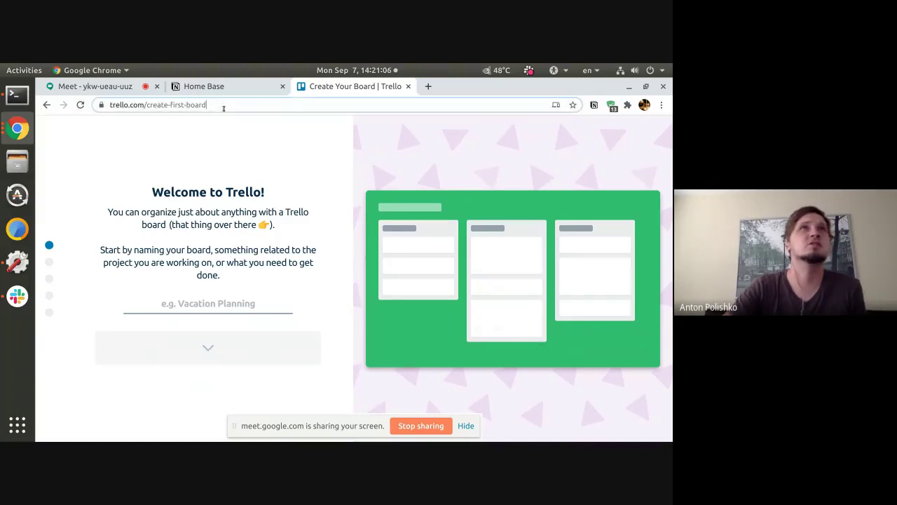
pyautogui.click(231, 105)
pyautogui.press('BackSpace')
pyautogui.press('BackSpace')
pyautogui.press('BackSpace')
pyautogui.press('BackSpace')
pyautogui.press('BackSpace')
pyautogui.press('BackSpace')
pyautogui.press('BackSpace')
pyautogui.press('BackSpace')
pyautogui.press('BackSpace')
pyautogui.press('BackSpace')
pyautogui.press('BackSpace')
pyautogui.press('BackSpace')
pyautogui.press('BackSpace')
pyautogui.press('BackSpace')
pyautogui.press('BackSpace')
pyautogui.press('BackSpace')
pyautogui.press('BackSpace')
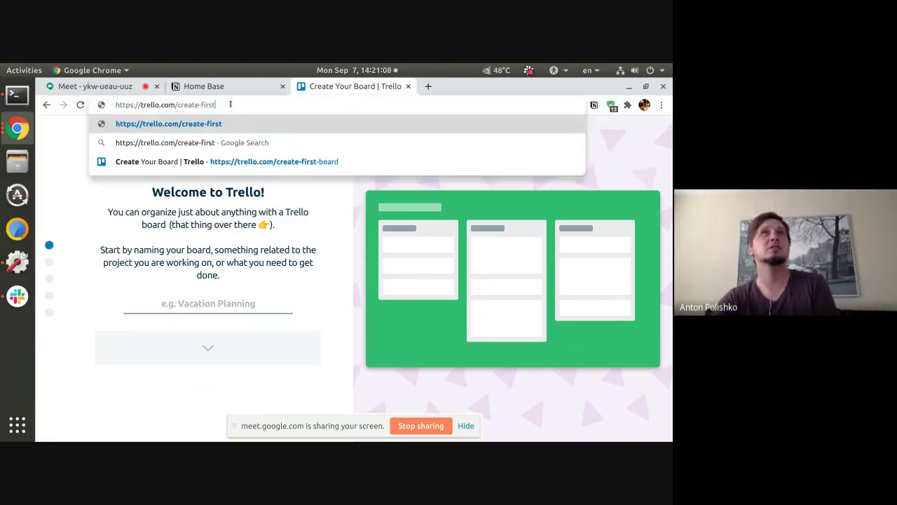
pyautogui.press('BackSpace')
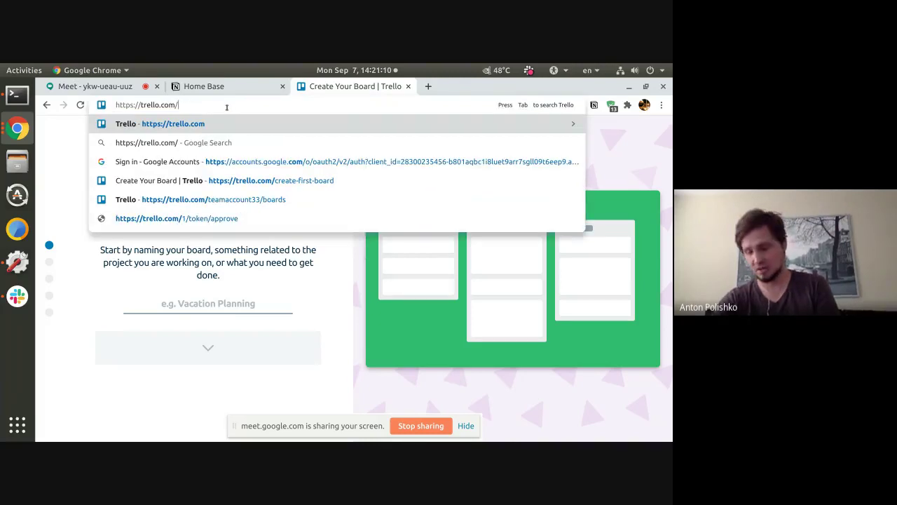
pyautogui.press('Return')
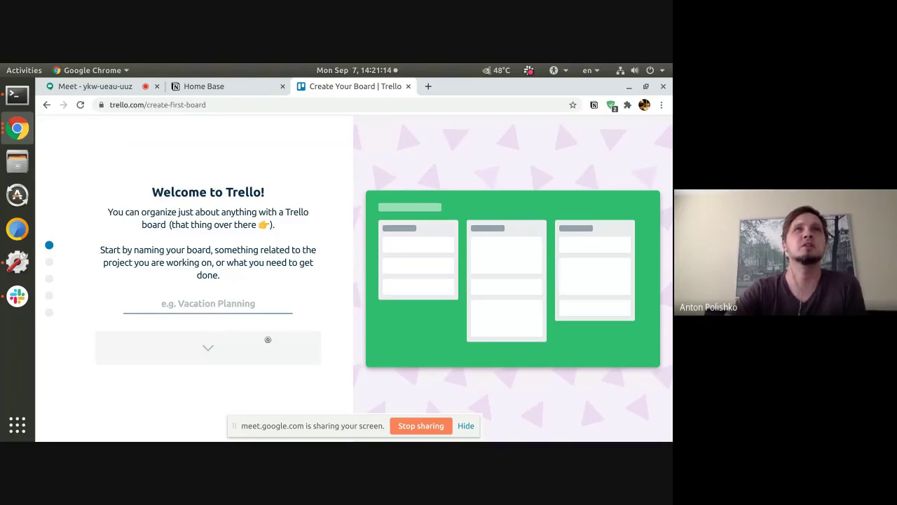
# Name the first Trello board "testboard" and accept the suggested lists Things To Do, Doing and Done.
pyautogui.click(238, 307)
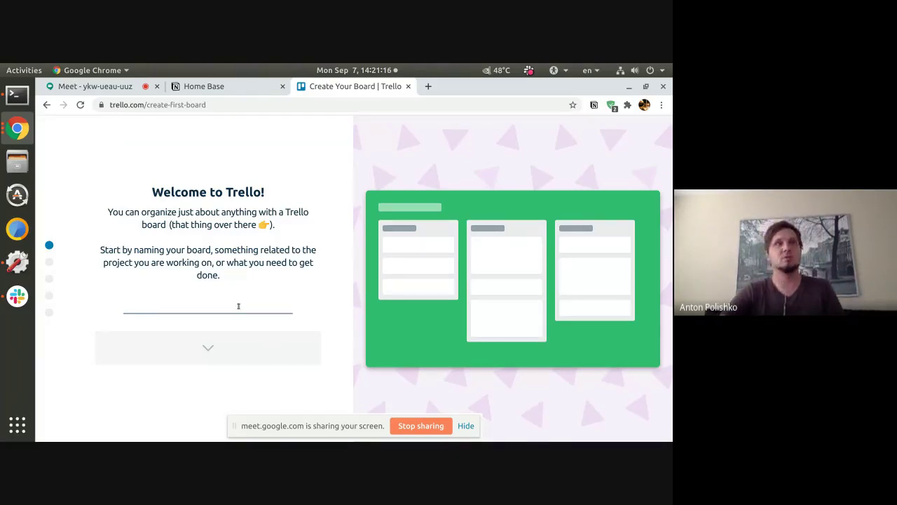
pyautogui.write('testboard')
pyautogui.press('Return')
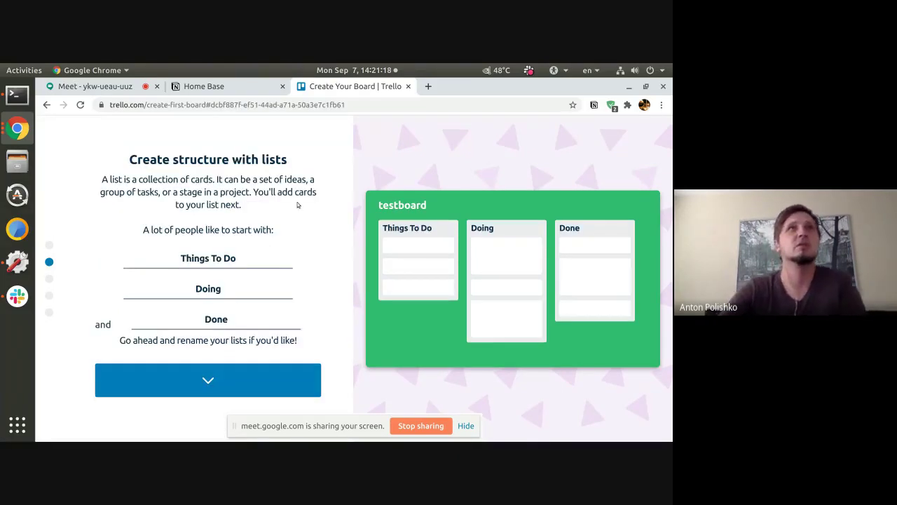
pyautogui.click(209, 382)
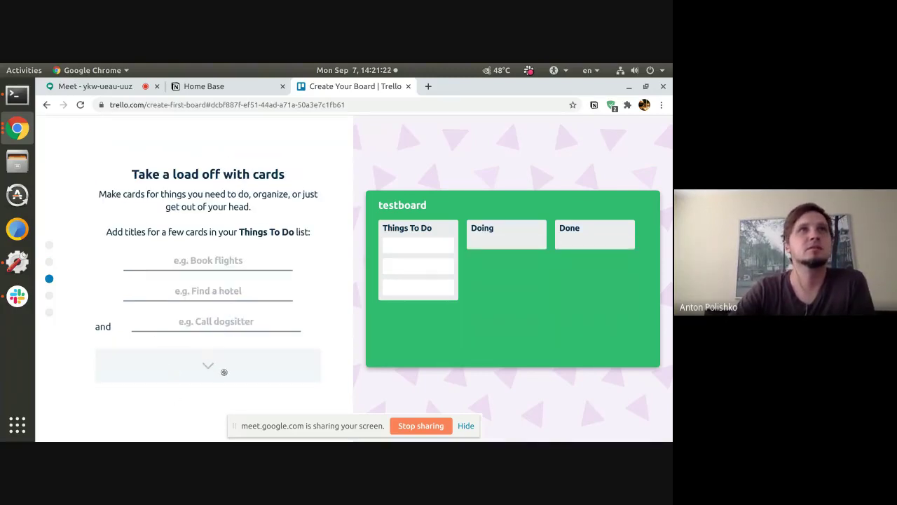
# Add a card titled "book-flight" to the Things To Do list and continue to the card details.
pyautogui.click(197, 263)
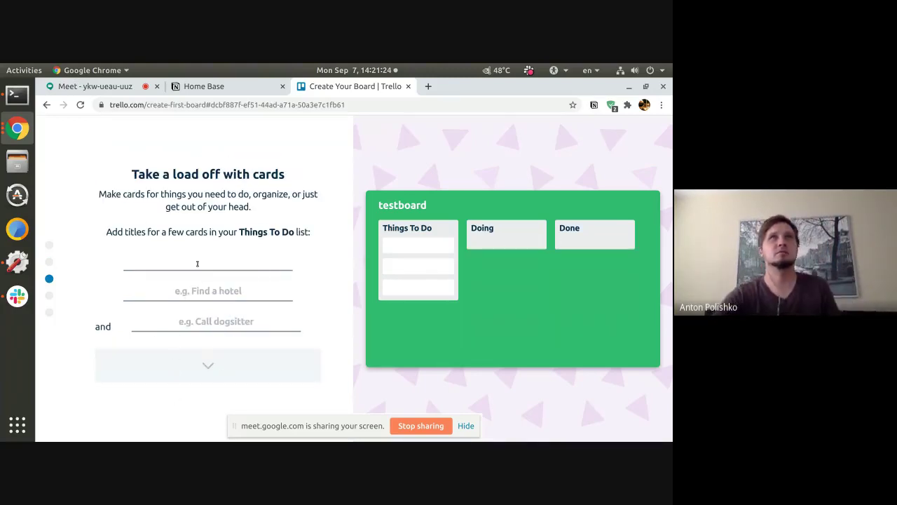
pyautogui.write('bo')
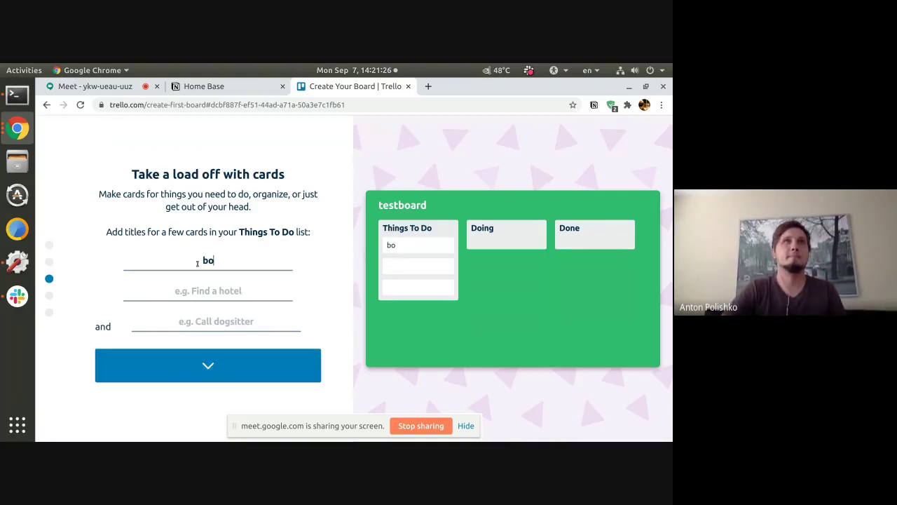
pyautogui.write('0o')
pyautogui.press('BackSpace')
pyautogui.press('BackSpace')
pyautogui.write('ok-flight')
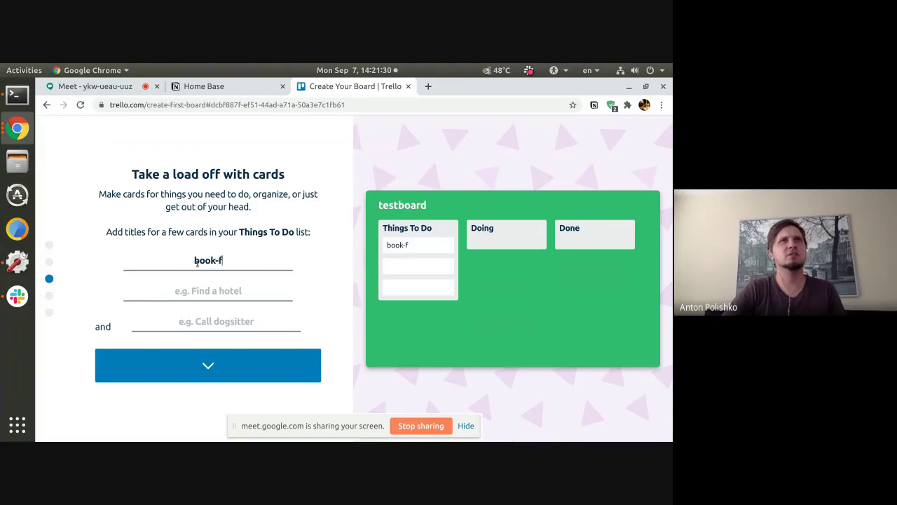
pyautogui.click(229, 354)
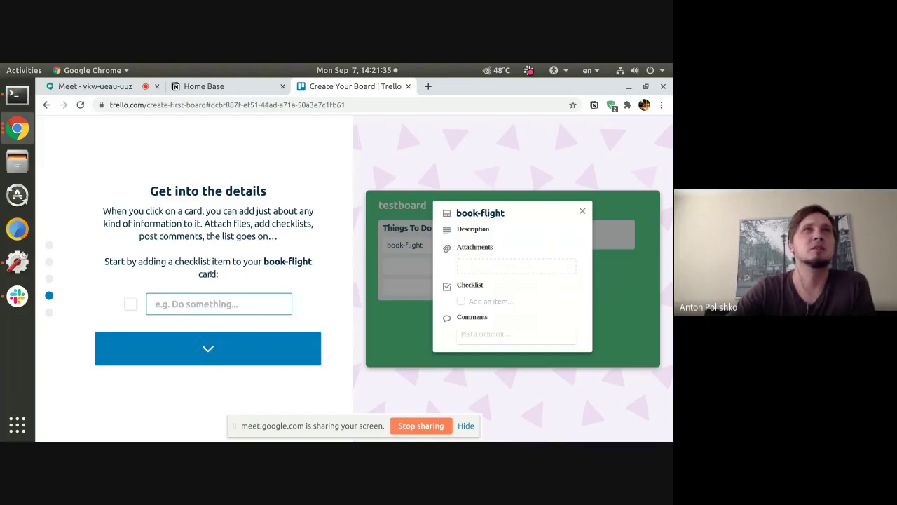
# Add the checklist item "check 1" to the book-flight card and finish the board setup.
pyautogui.click(210, 307)
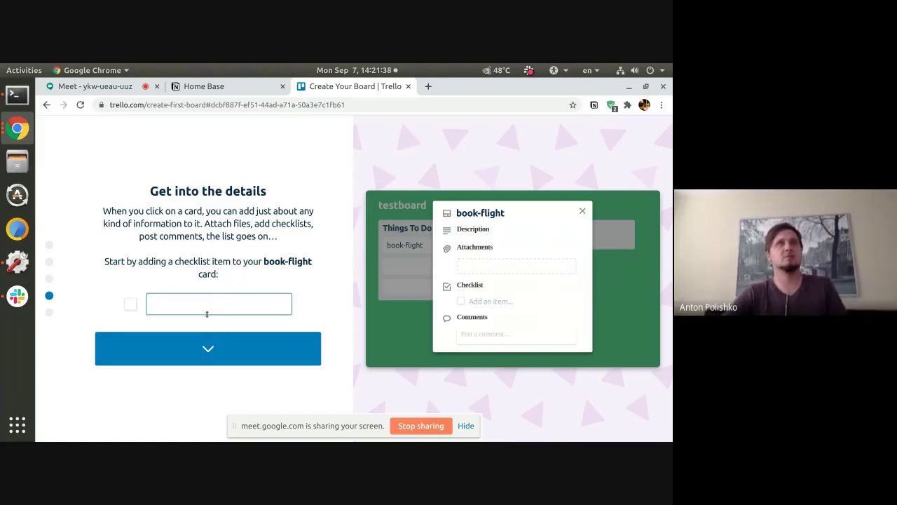
pyautogui.write('check 1')
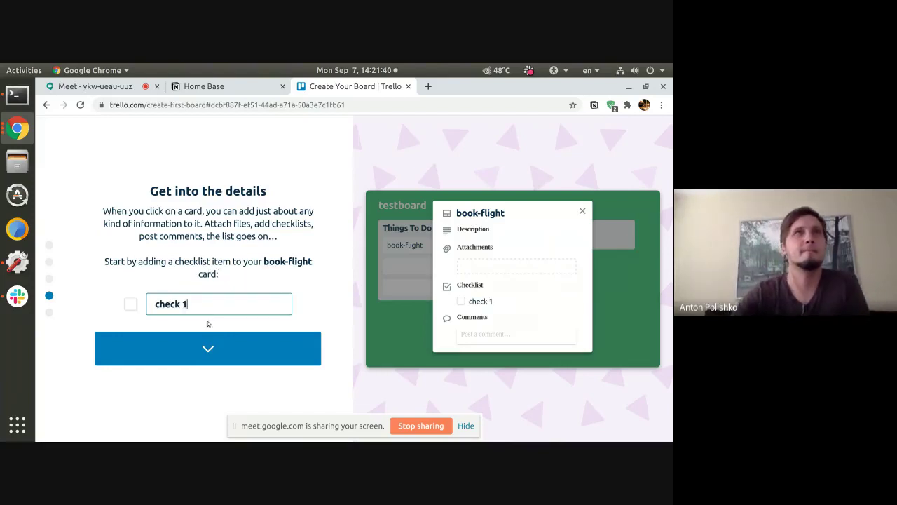
pyautogui.click(209, 343)
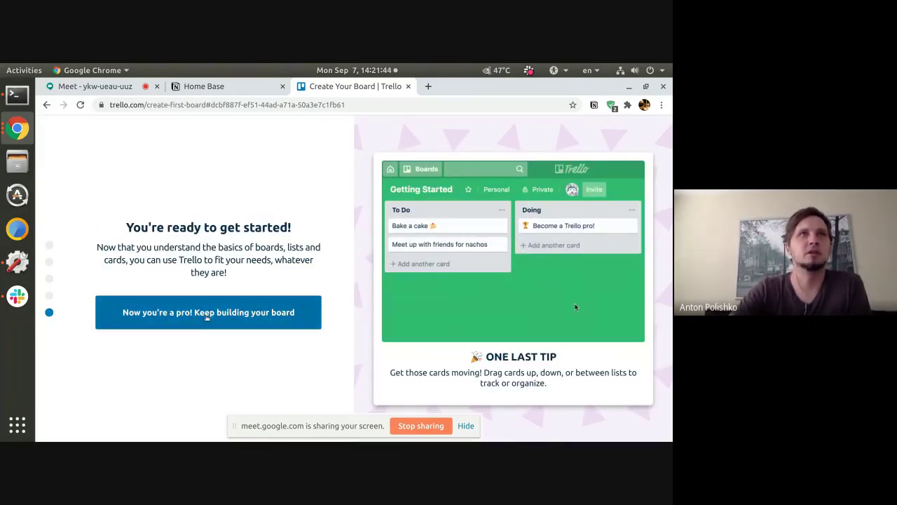
pyautogui.click(206, 318)
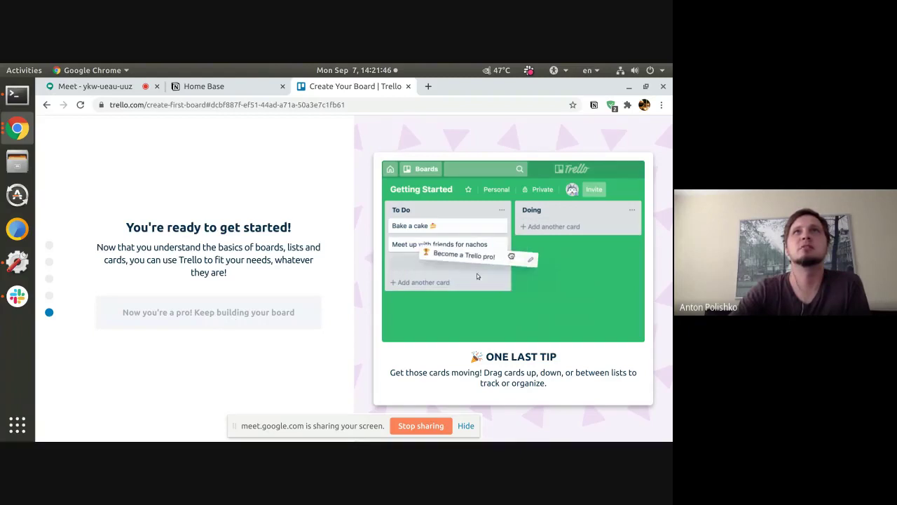